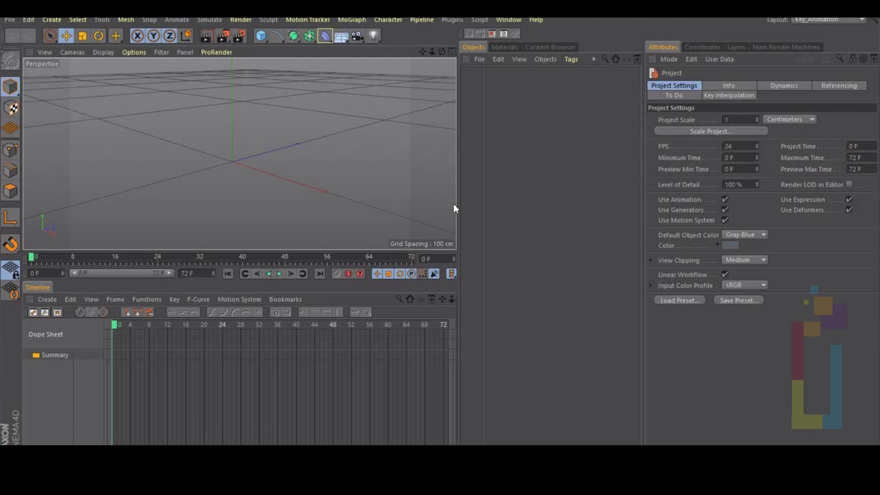
Add a MoSpline object from the MoGraph menu and switch its Mode to Turtle
{"action": "left_click", "coordinate": [358, 20]}
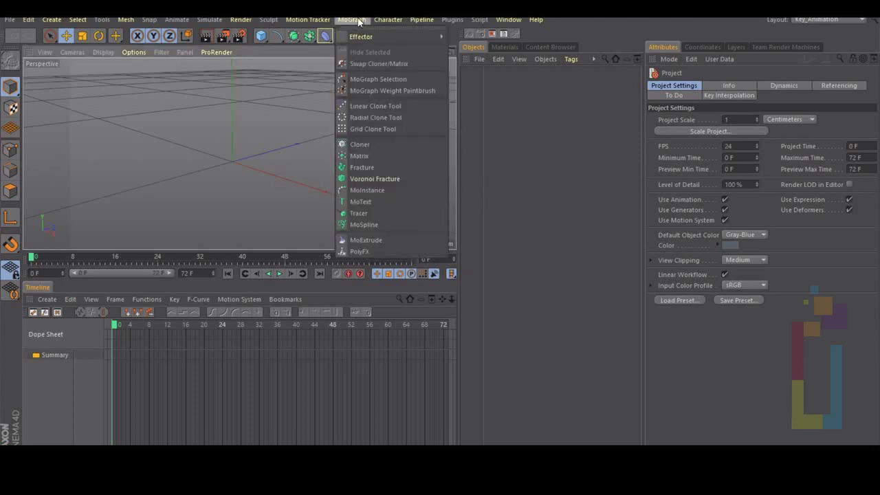
{"action": "left_click", "coordinate": [382, 225]}
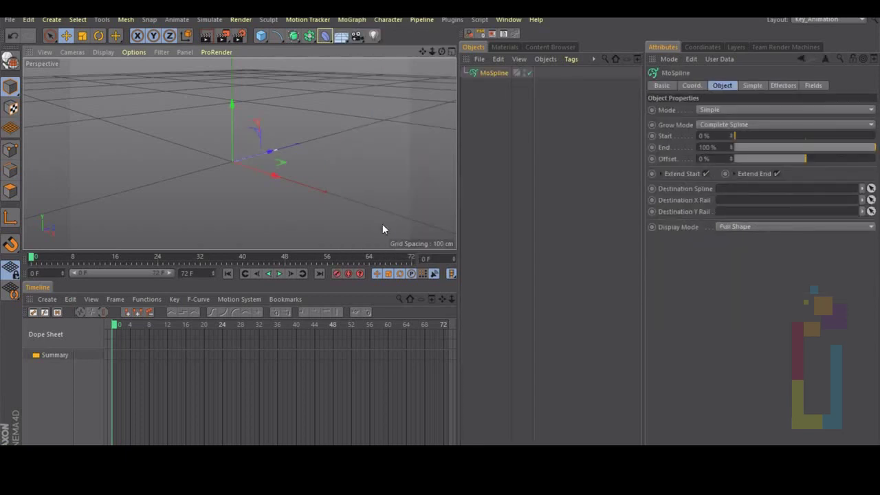
{"action": "left_click", "coordinate": [710, 110]}
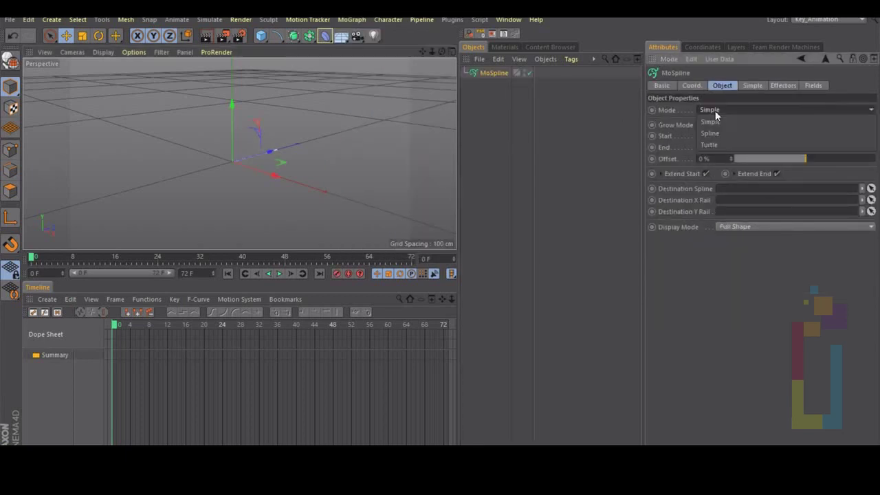
{"action": "left_click", "coordinate": [711, 145]}
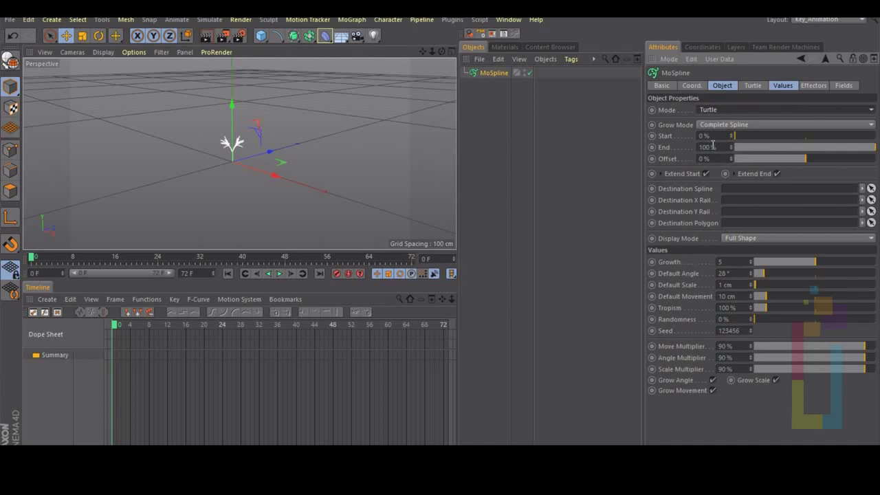
Delete the Turtle rule text after A= and clear the Premise field
{"action": "left_click", "coordinate": [754, 87]}
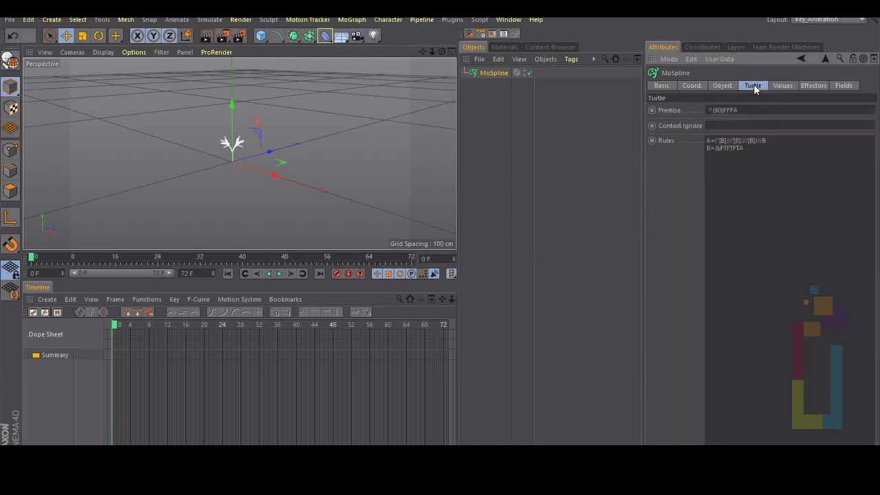
{"action": "left_click", "coordinate": [744, 149]}
{"action": "left_click_drag", "start_coordinate": [744, 149], "coordinate": [717, 140]}
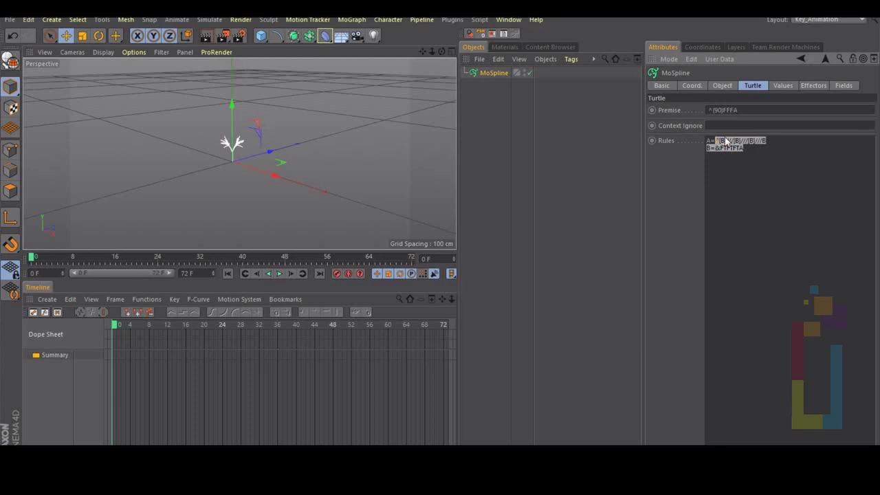
{"action": "key", "text": "BackSpace"}
{"action": "left_click", "coordinate": [737, 110]}
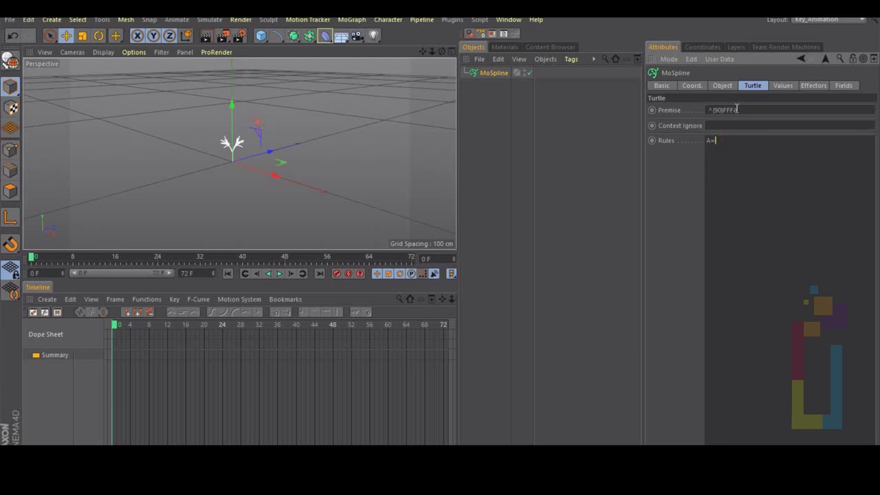
{"action": "key", "text": "ctrl+a"}
{"action": "key", "text": "BackSpace"}
Complete the rule as A=-F[A and copy F[A into the Premise
{"action": "left_click", "coordinate": [719, 141]}
{"action": "type", "text": "-"}
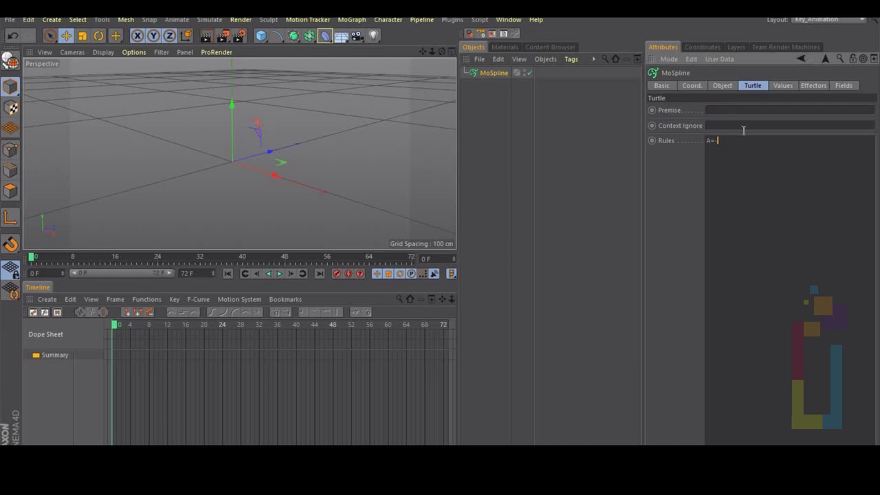
{"action": "type", "text": "F[A"}
{"action": "key", "text": "shift+Left"}
{"action": "key", "text": "shift+Left"}
{"action": "key", "text": "shift+Left"}
{"action": "key", "text": "ctrl+c"}
{"action": "left_click", "coordinate": [721, 110]}
{"action": "key", "text": "ctrl+v"}
Set the MoSpline's Default Angle to 180° in the Values tab
{"action": "left_click", "coordinate": [784, 86]}
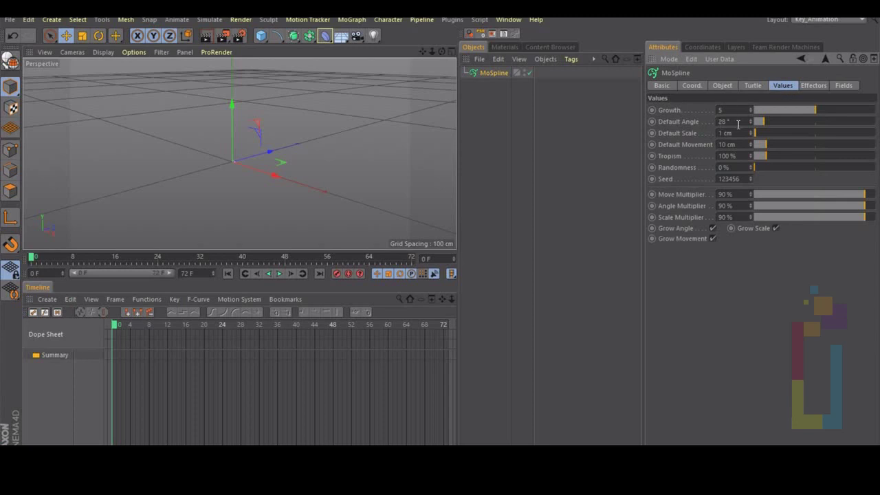
{"action": "left_click_drag", "start_coordinate": [735, 121], "coordinate": [715, 122]}
{"action": "type", "text": "180"}
{"action": "key", "text": "Return"}
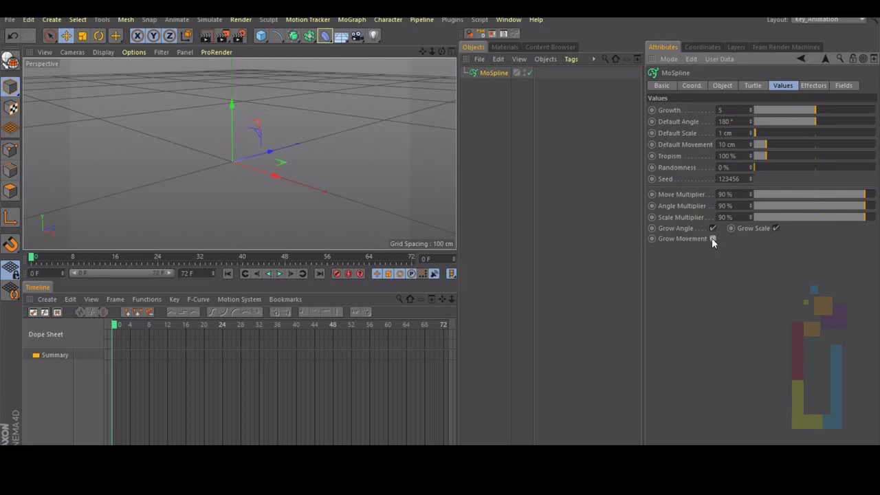
Lower the MoSpline's Growth to 4.74 and add an Extrude generator
{"action": "left_click_drag", "start_coordinate": [275, 165], "coordinate": [217, 183], "text": "alt"}
{"action": "scroll", "coordinate": [218, 163], "scroll_direction": "up", "scroll_amount": 6}
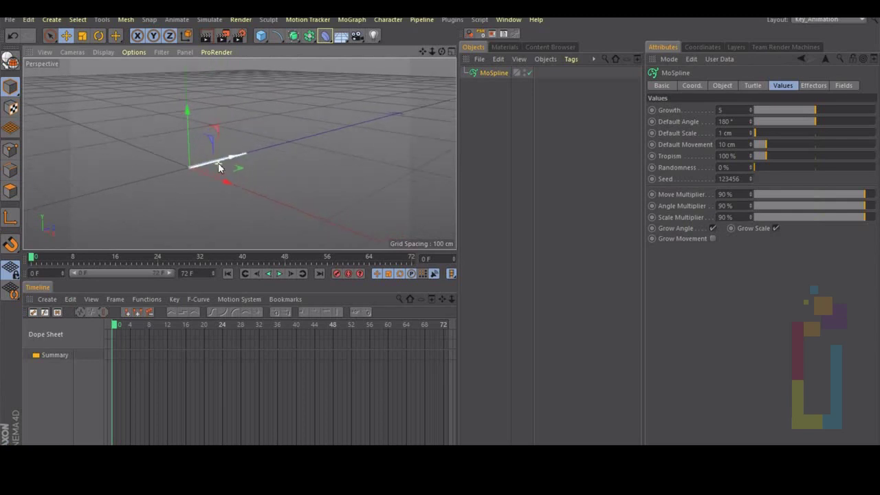
{"action": "scroll", "coordinate": [218, 163], "scroll_direction": "down", "scroll_amount": 5}
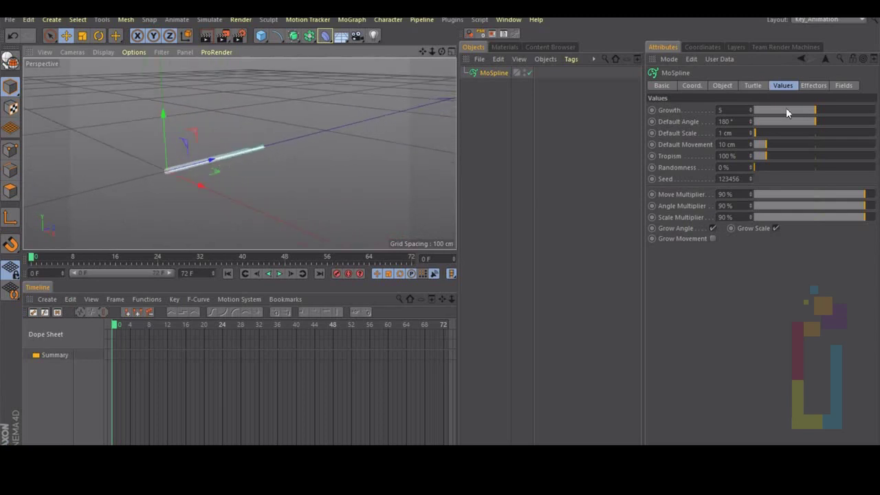
{"action": "mouse_move", "coordinate": [813, 115]}
{"action": "left_mouse_down"}
{"action": "mouse_move", "coordinate": [754, 115]}
{"action": "mouse_move", "coordinate": [830, 110]}
{"action": "mouse_move", "coordinate": [796, 110]}
{"action": "left_mouse_up"}
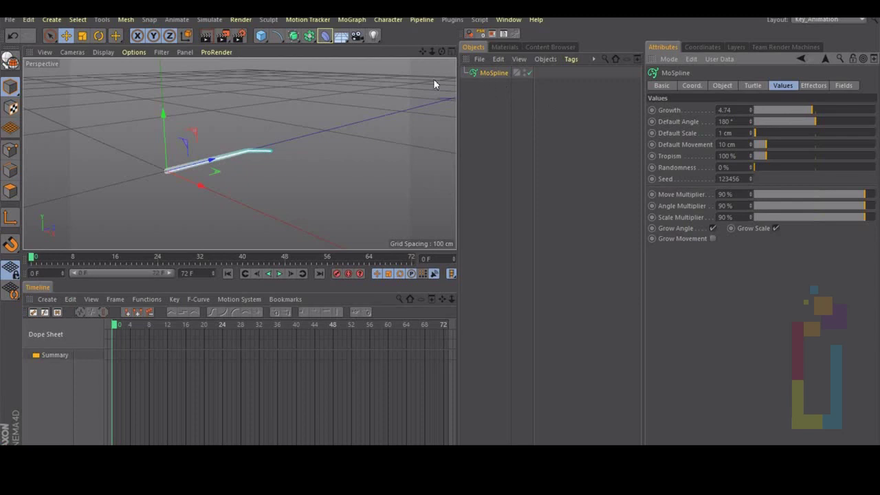
{"action": "left_click_drag", "start_coordinate": [294, 41], "coordinate": [418, 53]}
Nest the MoSpline under the Extrude and set its Movement Z to 0 cm
{"action": "left_click_drag", "start_coordinate": [492, 84], "coordinate": [491, 74]}
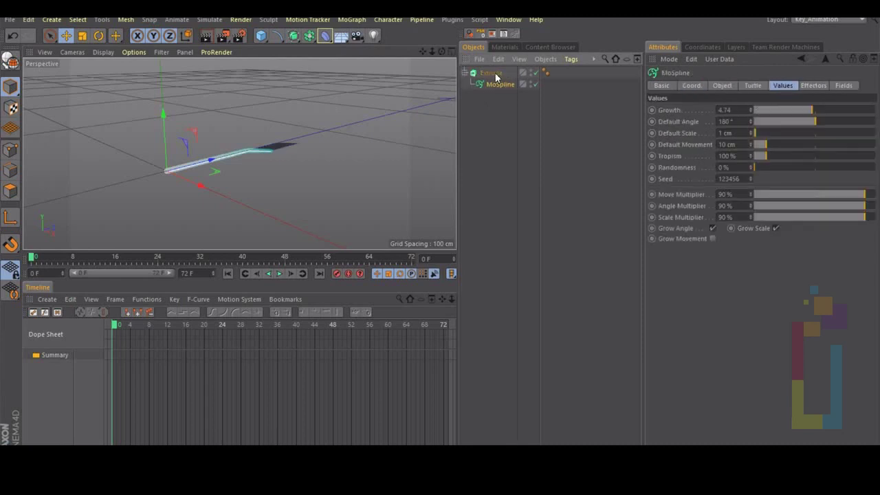
{"action": "left_click", "coordinate": [491, 73]}
{"action": "double_click", "coordinate": [805, 110]}
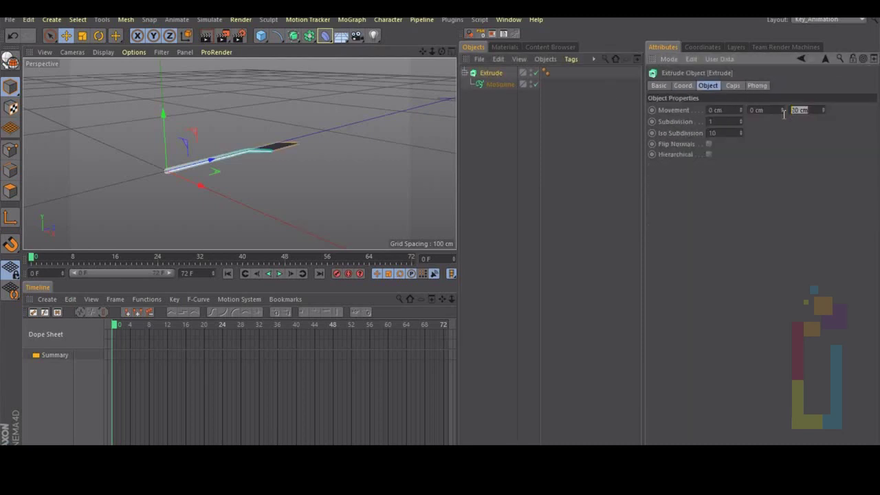
{"action": "type", "text": "1"}
{"action": "key", "text": "BackSpace"}
{"action": "type", "text": "0"}
Set the Extrude's Movement Y to 15 cm, then select the MoSpline
{"action": "double_click", "coordinate": [772, 110]}
{"action": "type", "text": "20"}
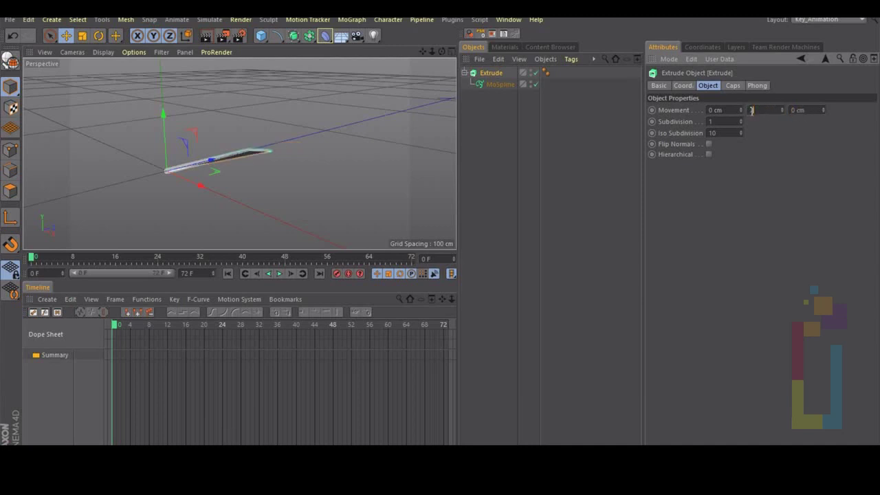
{"action": "key", "text": "Return"}
{"action": "double_click", "coordinate": [755, 111]}
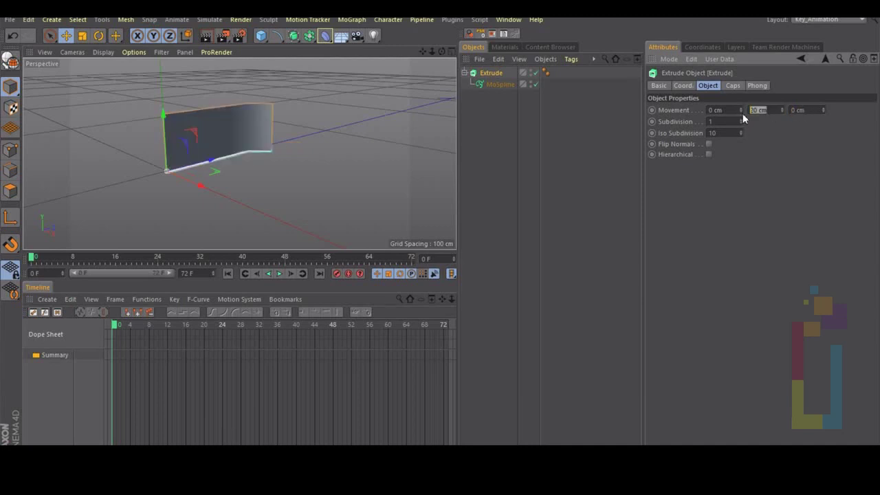
{"action": "type", "text": "15"}
{"action": "key", "text": "Return"}
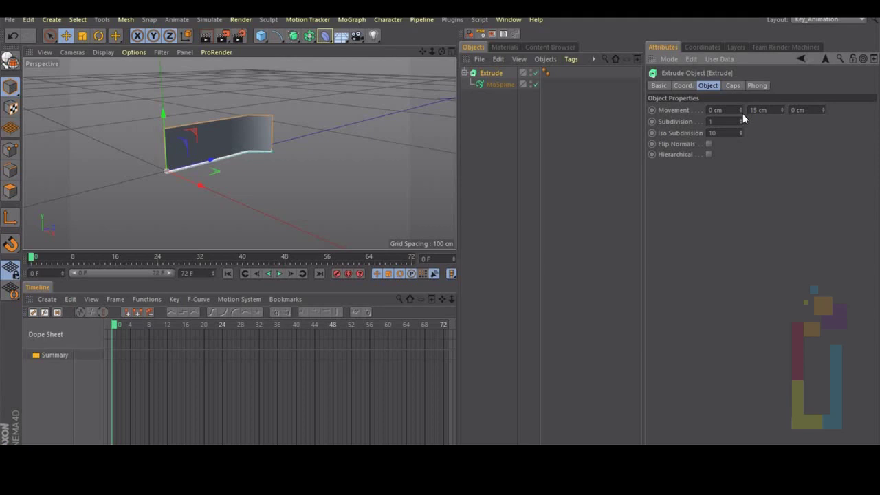
{"action": "left_click", "coordinate": [508, 85]}
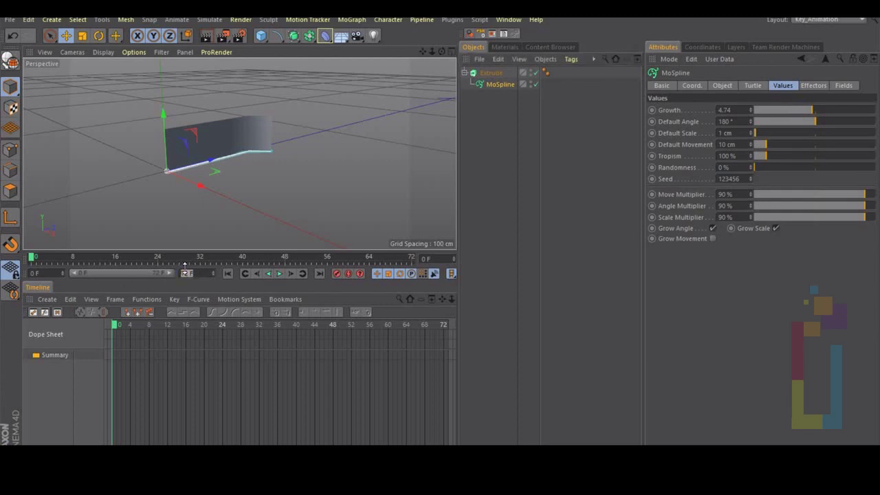
Extend the scene to 99 frames and key the MoSpline's Growth at 0 on frame 0
{"action": "type", "text": "99"}
{"action": "key", "text": "Return"}
{"action": "left_click_drag", "start_coordinate": [145, 273], "coordinate": [174, 271]}
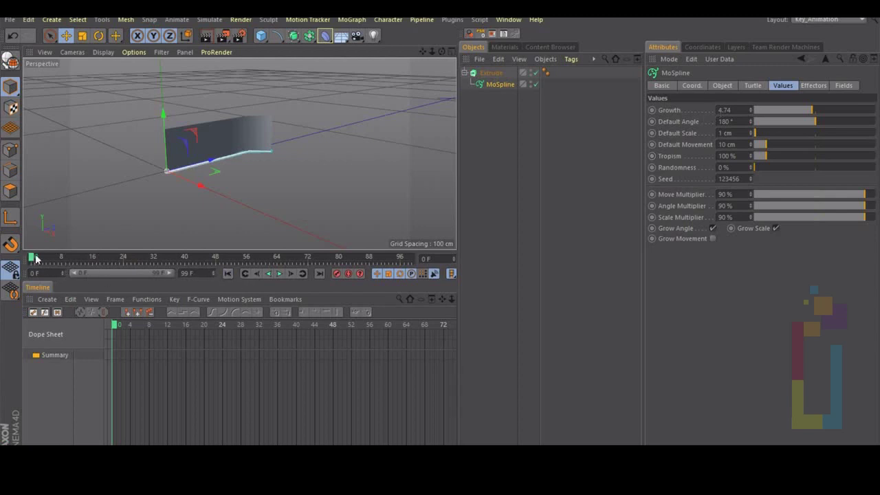
{"action": "left_click_drag", "start_coordinate": [773, 108], "coordinate": [753, 111]}
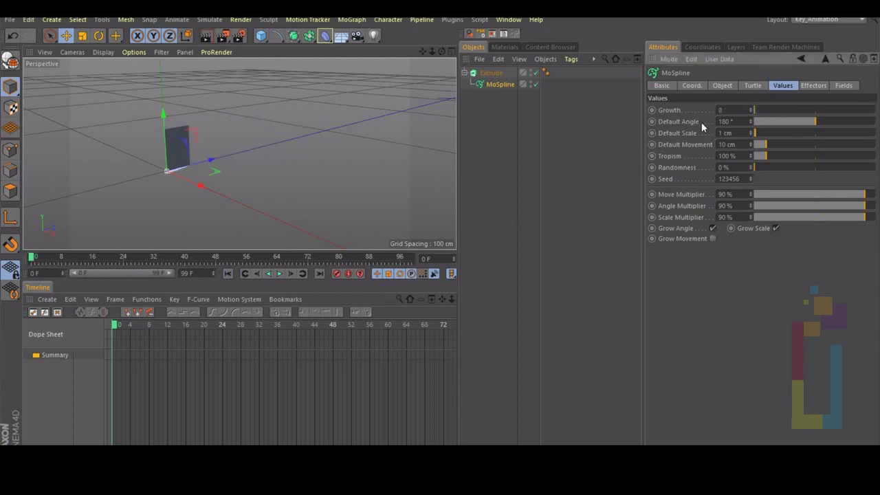
{"action": "left_click", "coordinate": [651, 110]}
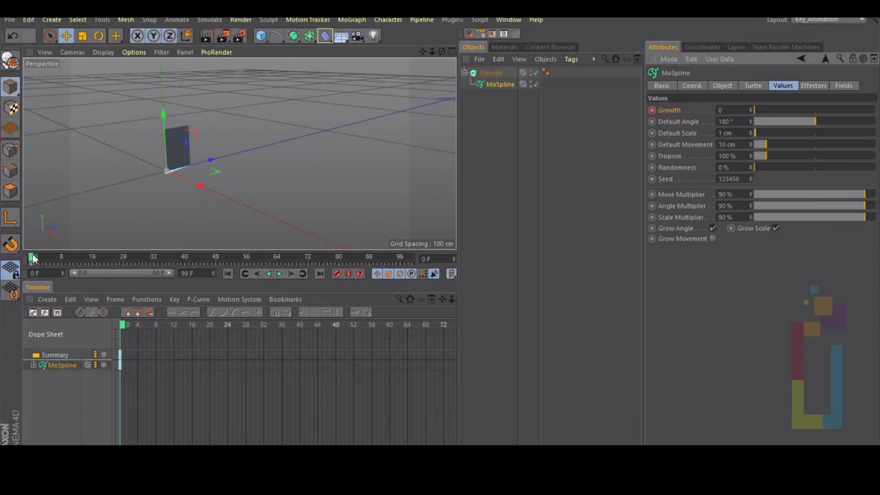
Key the MoSpline's Growth at its full value of 10 on frame 56
{"action": "left_click_drag", "start_coordinate": [33, 259], "coordinate": [219, 258]}
{"action": "key", "text": "g"}
{"action": "key", "text": "g"}
{"action": "key", "text": "g"}
{"action": "key", "text": "g"}
{"action": "key", "text": "g"}
{"action": "key", "text": "g"}
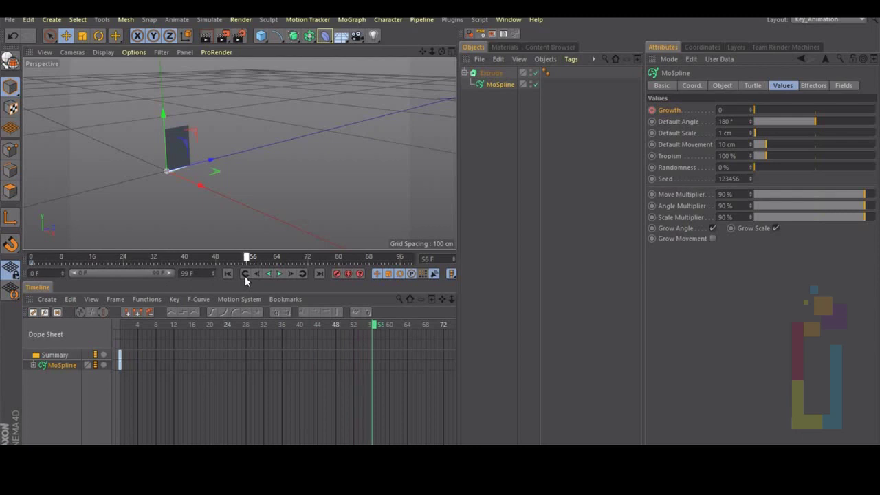
{"action": "left_click", "coordinate": [730, 110]}
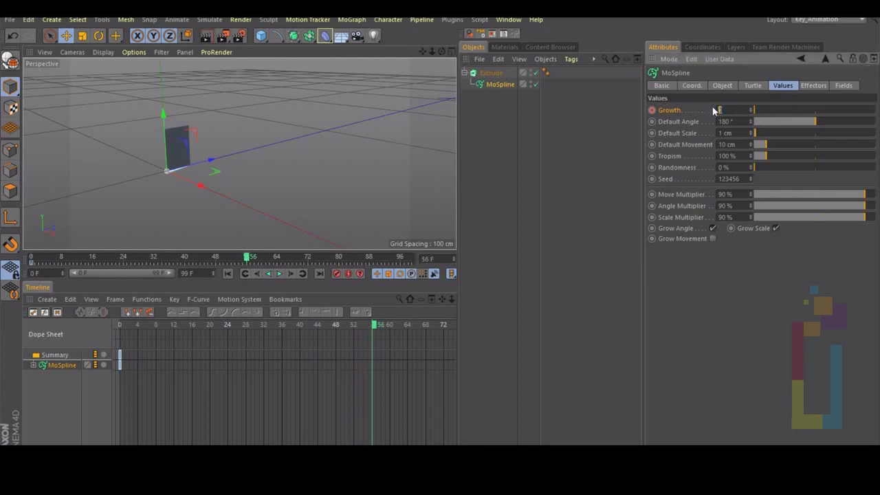
{"action": "type", "text": "100"}
{"action": "key", "text": "Return"}
{"action": "left_click", "coordinate": [652, 110]}
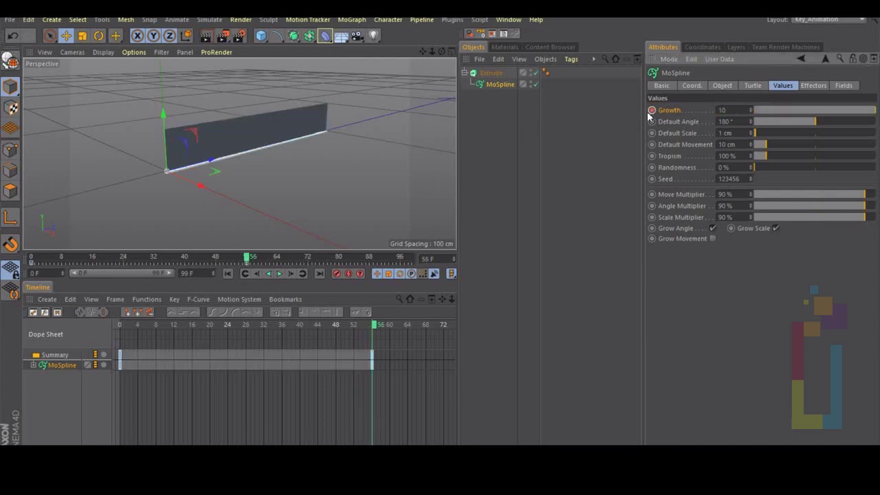
Play the wall-growth animation from the first frame, then rewind
{"action": "left_click", "coordinate": [229, 273]}
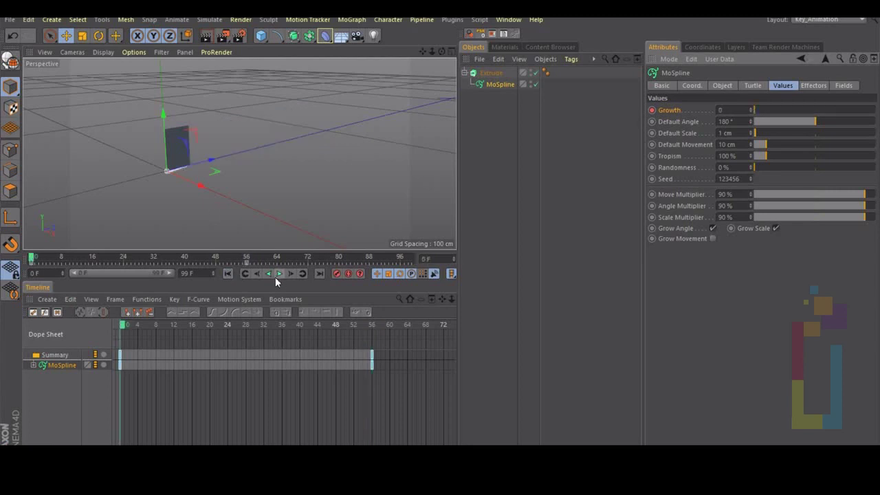
{"action": "left_click", "coordinate": [280, 274]}
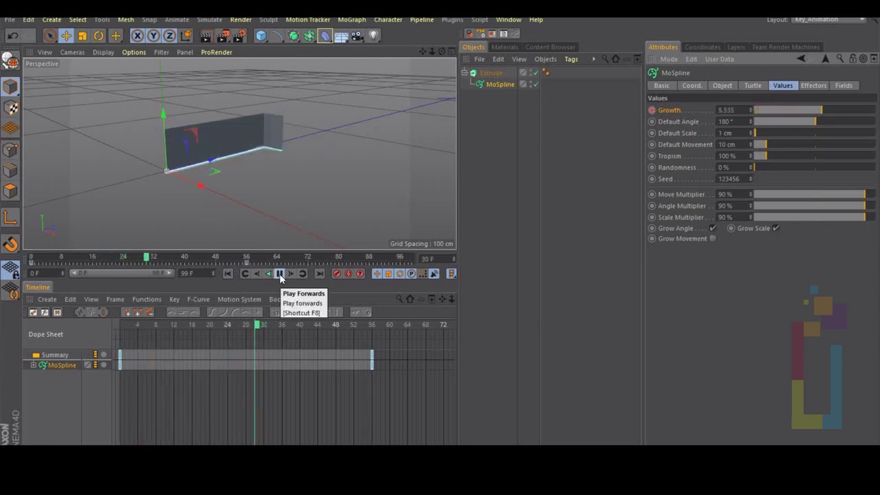
{"action": "left_click", "coordinate": [280, 274]}
{"action": "left_click", "coordinate": [229, 274]}
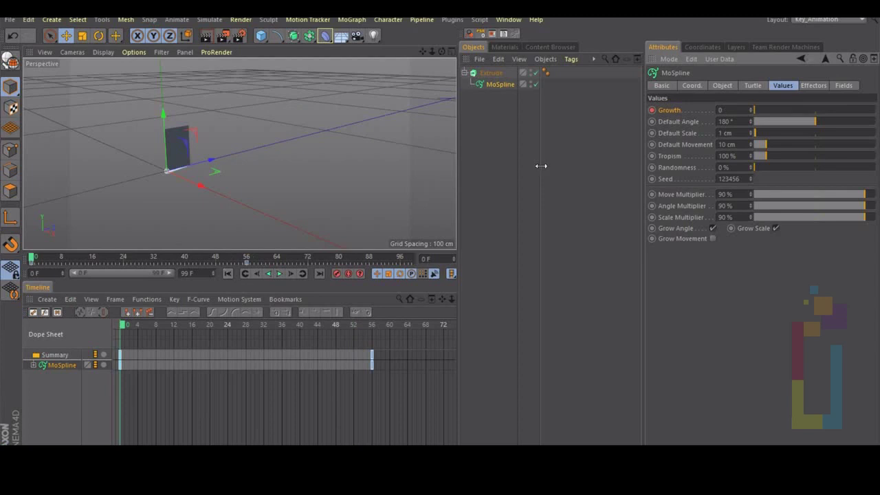
Add a Cloner and place the Extrude object inside it
{"action": "left_click", "coordinate": [489, 73]}
{"action": "left_click", "coordinate": [352, 19]}
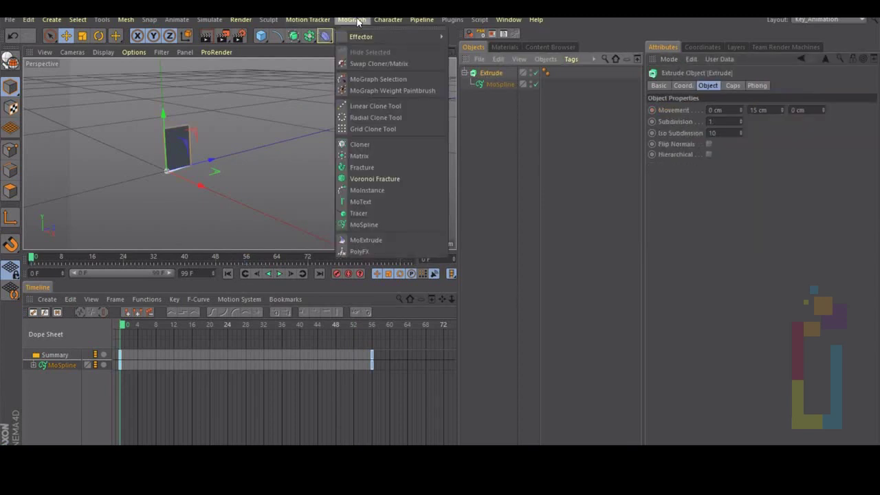
{"action": "left_click", "coordinate": [356, 145]}
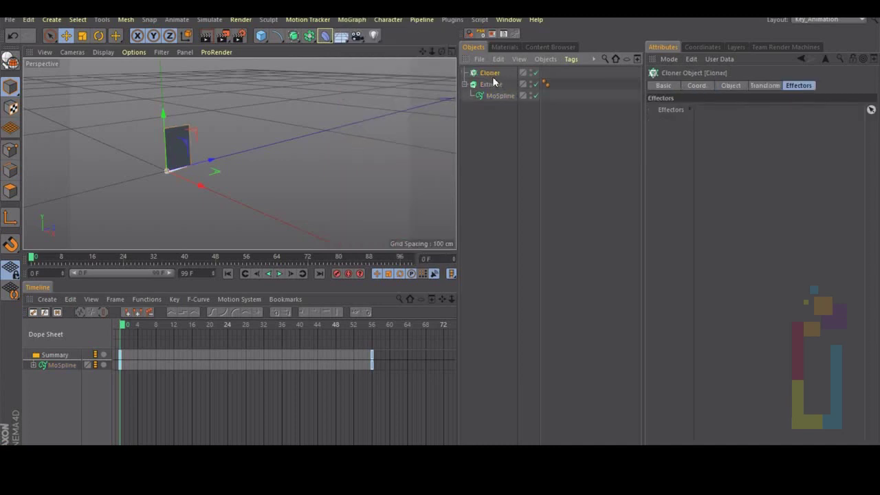
{"action": "left_click_drag", "start_coordinate": [491, 85], "coordinate": [491, 72]}
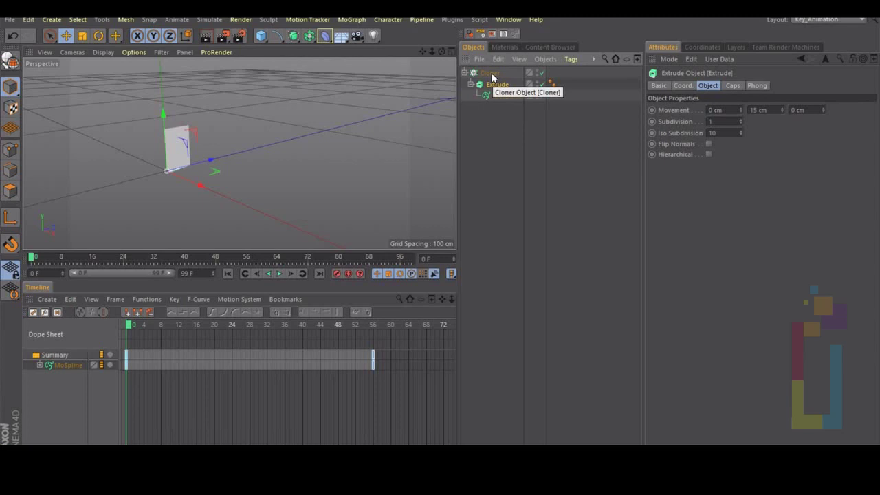
{"action": "left_click", "coordinate": [491, 73]}
Set the Cloner's P.Y spacing to 15 cm and Count to 5, then preview playback
{"action": "left_click", "coordinate": [731, 86]}
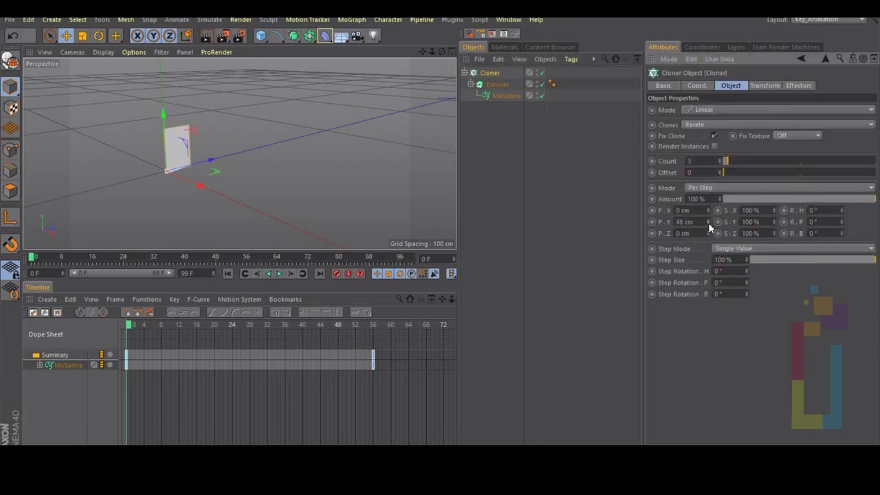
{"action": "left_click_drag", "start_coordinate": [708, 223], "coordinate": [708, 223]}
{"action": "scroll", "coordinate": [289, 109], "scroll_direction": "down", "scroll_amount": 3}
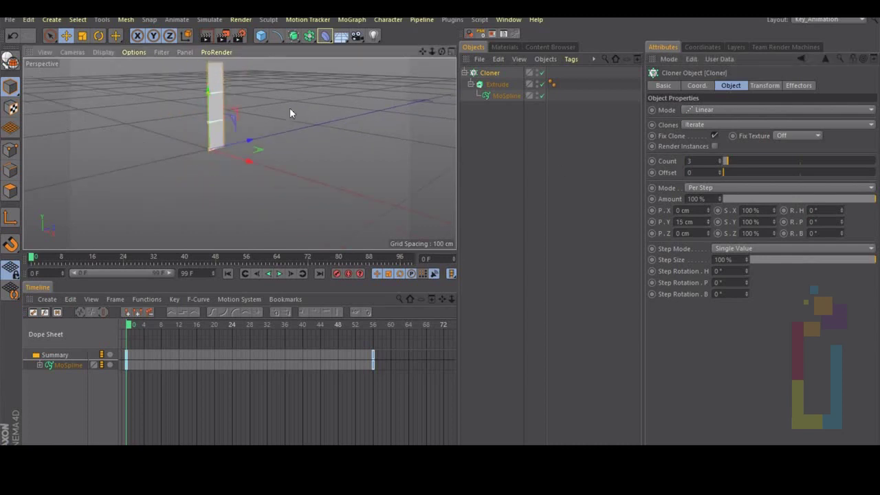
{"action": "left_click_drag", "start_coordinate": [365, 83], "coordinate": [350, 123], "text": "alt"}
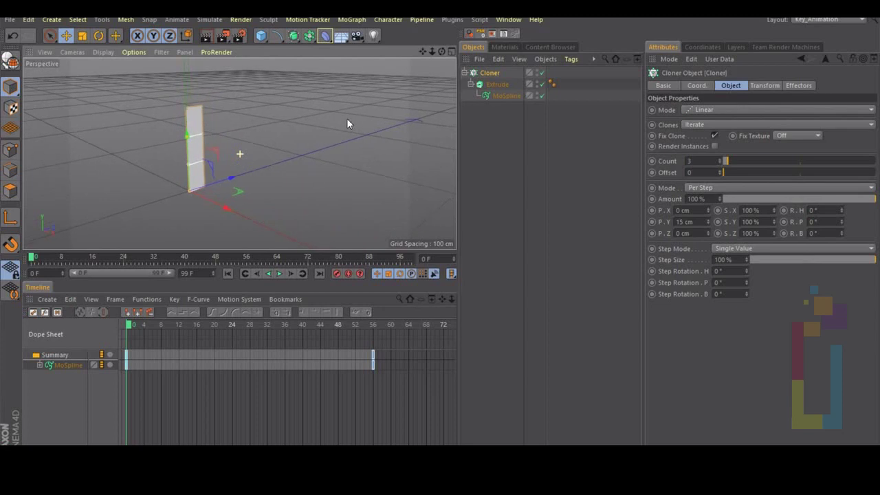
{"action": "left_click", "coordinate": [720, 158]}
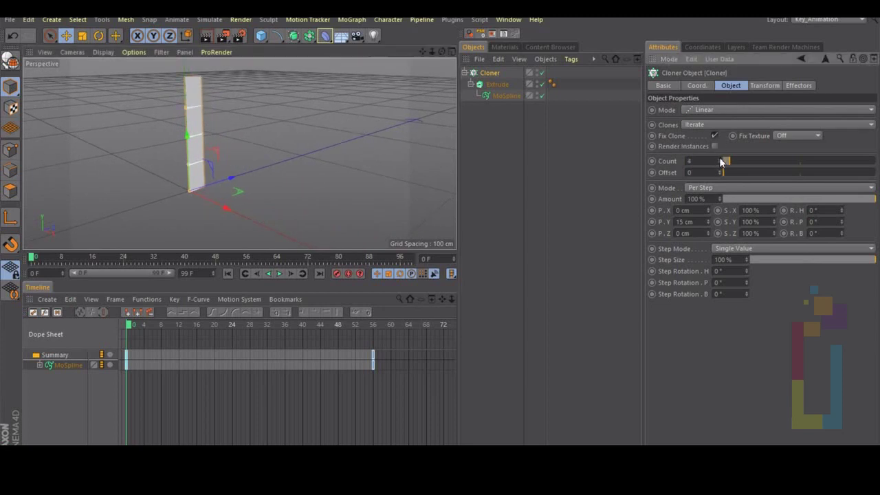
{"action": "left_click", "coordinate": [721, 160]}
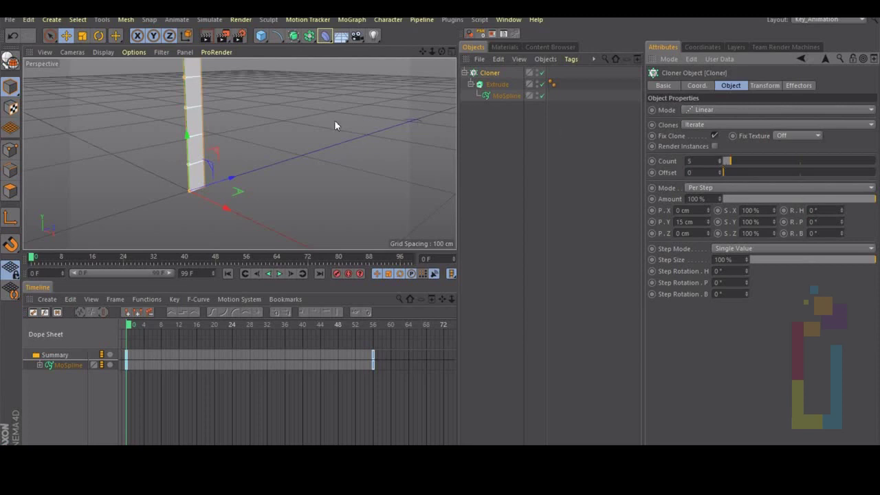
{"action": "left_click_drag", "start_coordinate": [334, 119], "coordinate": [286, 137], "text": "alt"}
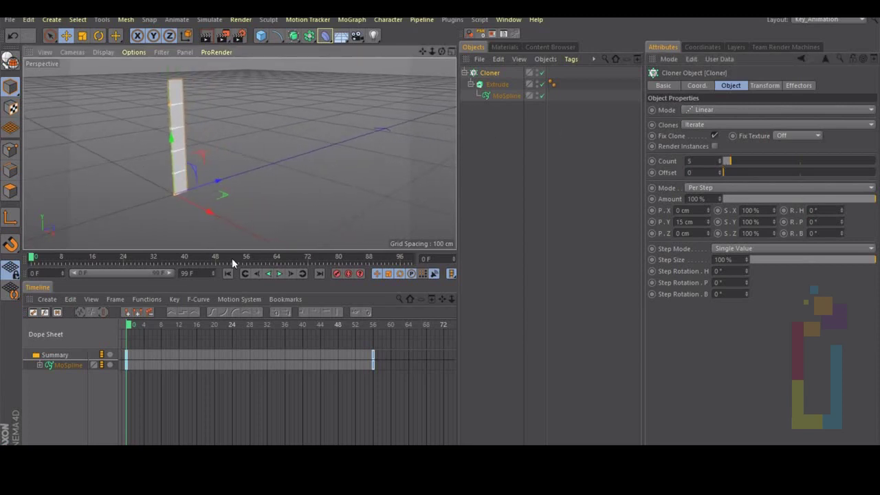
{"action": "left_click", "coordinate": [280, 274]}
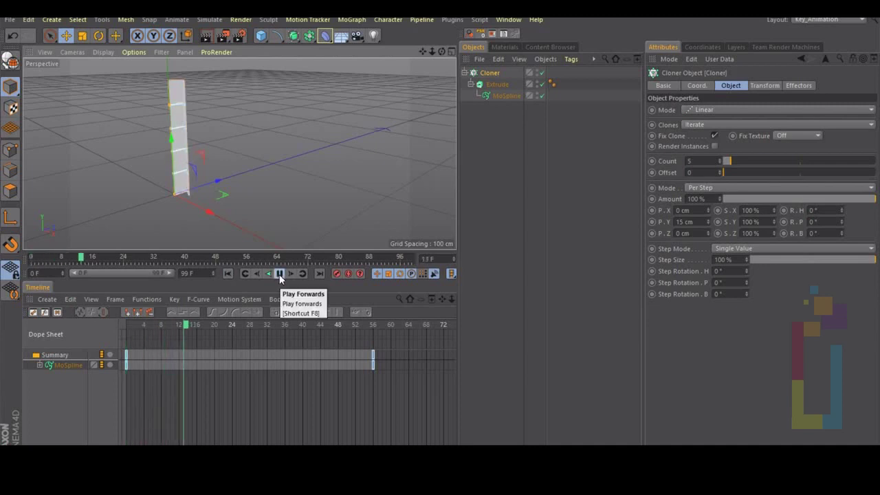
{"action": "left_click", "coordinate": [280, 274]}
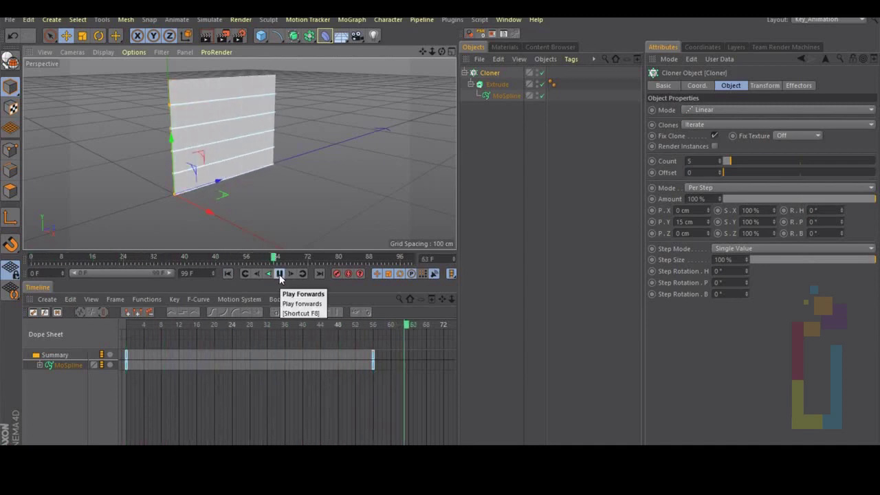
Add a Random effector to the Cloner with Position randomising turned off
{"action": "left_click", "coordinate": [228, 273]}
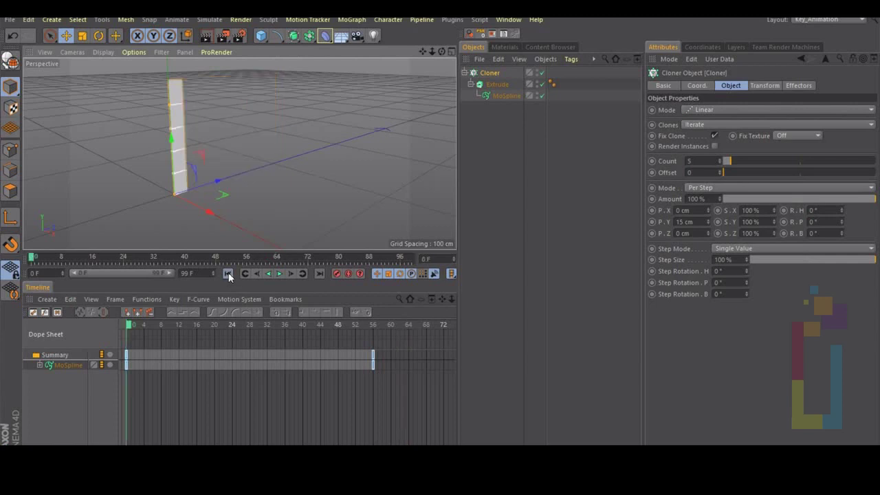
{"action": "left_click", "coordinate": [496, 75]}
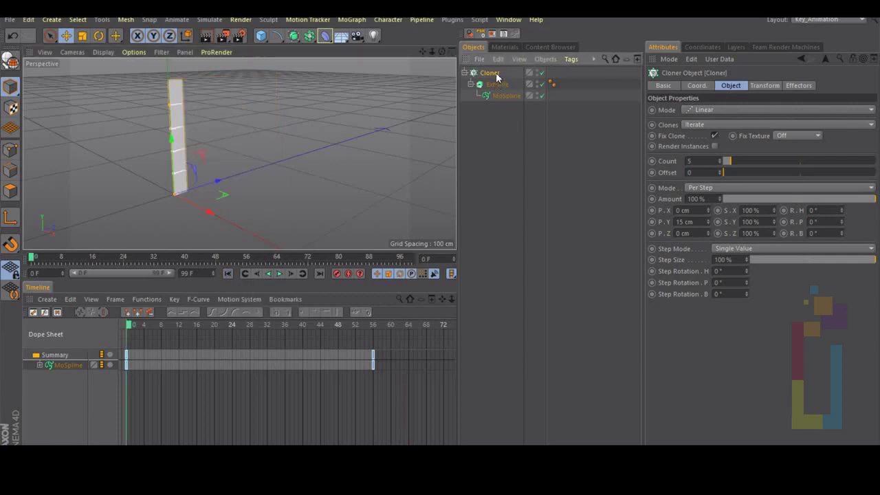
{"action": "left_click", "coordinate": [351, 23]}
{"action": "mouse_move", "coordinate": [358, 36]}
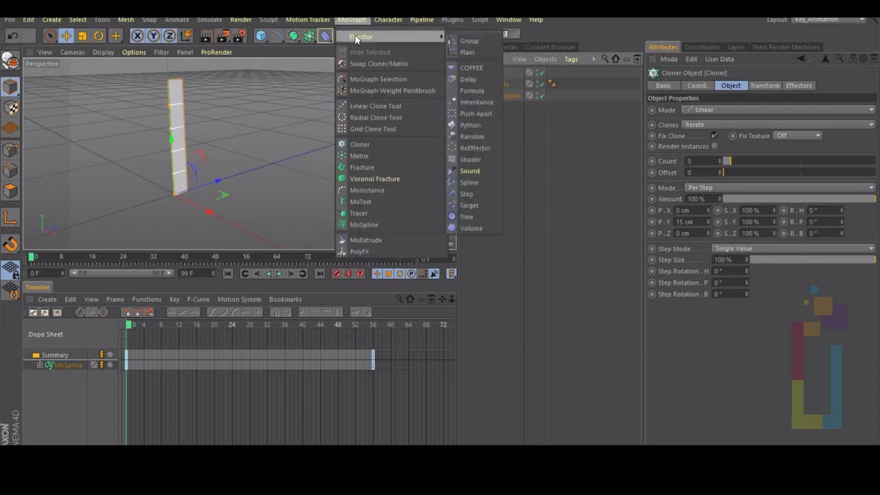
{"action": "left_click", "coordinate": [481, 135]}
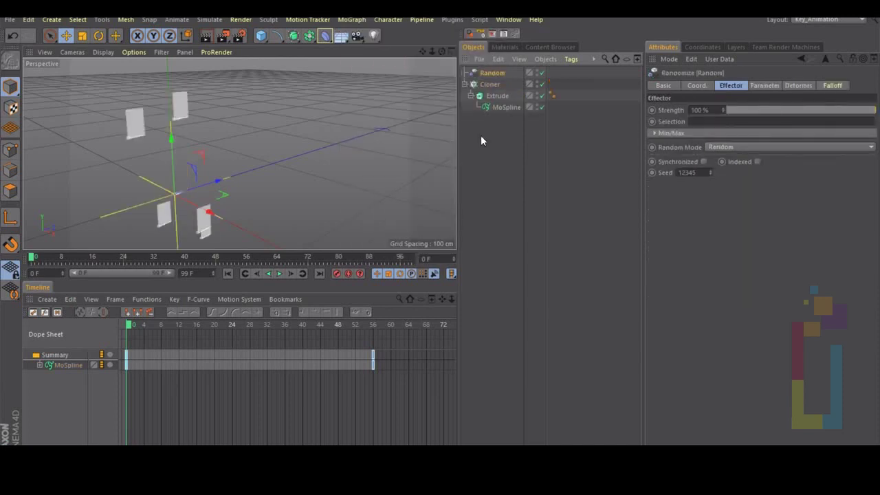
{"action": "left_click", "coordinate": [763, 85]}
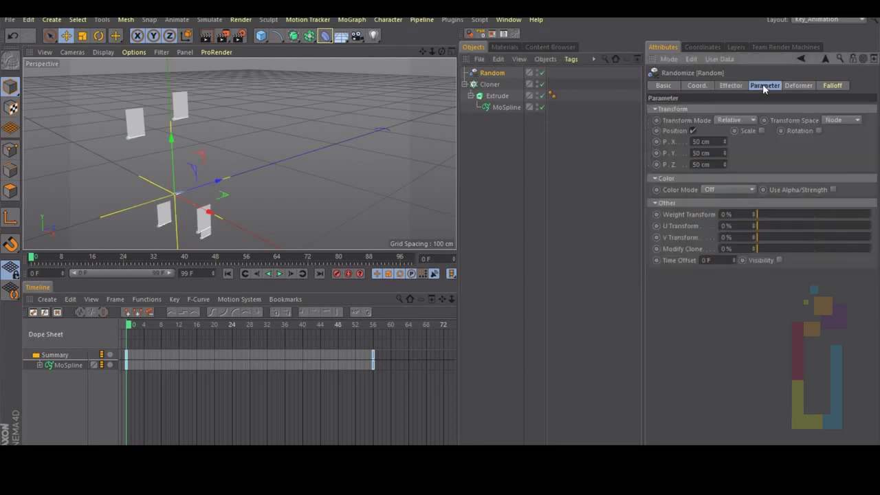
{"action": "left_click", "coordinate": [693, 130]}
Try a 15 F Time Offset on the Random effector and preview it
{"action": "left_click", "coordinate": [705, 226]}
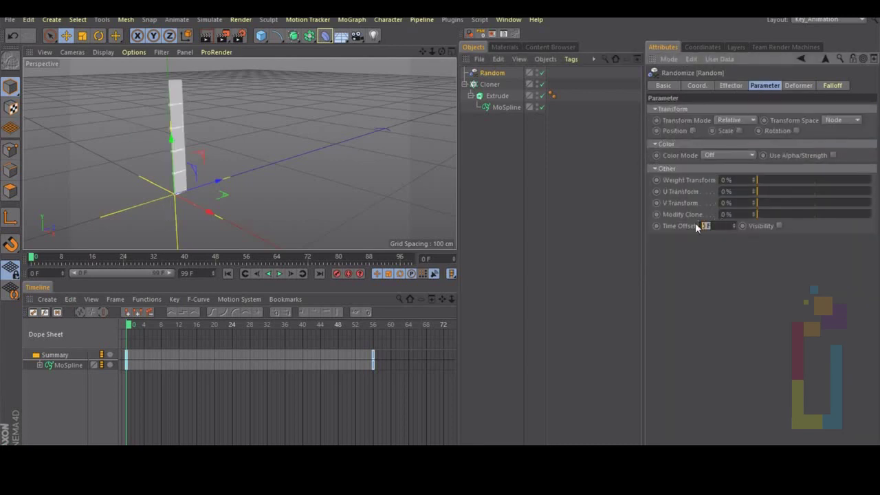
{"action": "type", "text": "15"}
{"action": "key", "text": "Return"}
{"action": "left_click", "coordinate": [280, 274]}
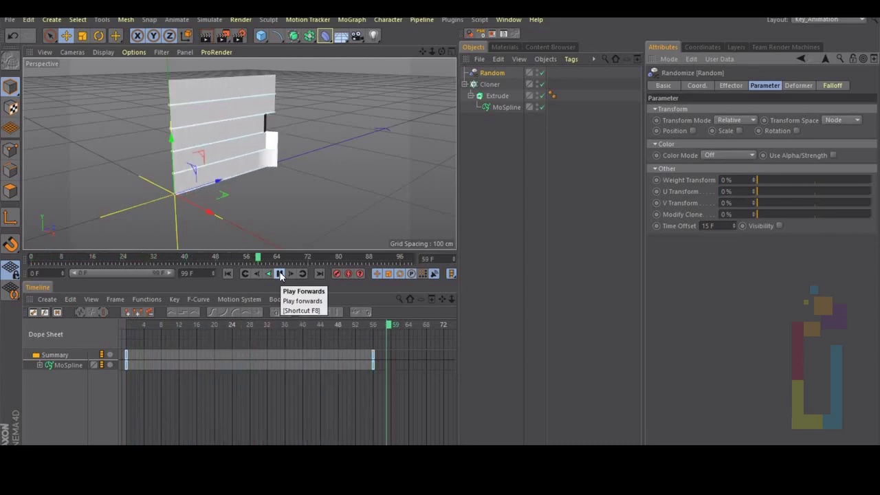
{"action": "left_click", "coordinate": [280, 274]}
{"action": "left_click", "coordinate": [228, 274]}
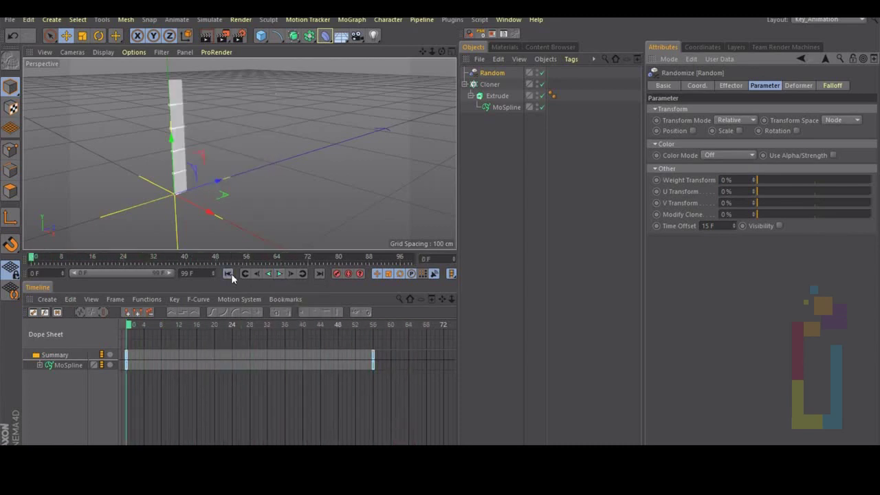
Try a 35 F Time Offset instead and preview the animation
{"action": "left_click", "coordinate": [712, 227]}
{"action": "type", "text": "35"}
{"action": "key", "text": "Return"}
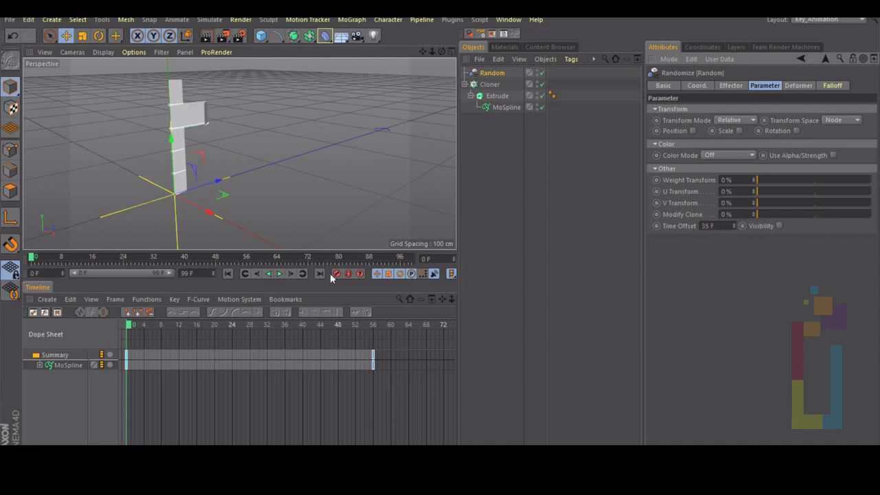
{"action": "left_click", "coordinate": [280, 273]}
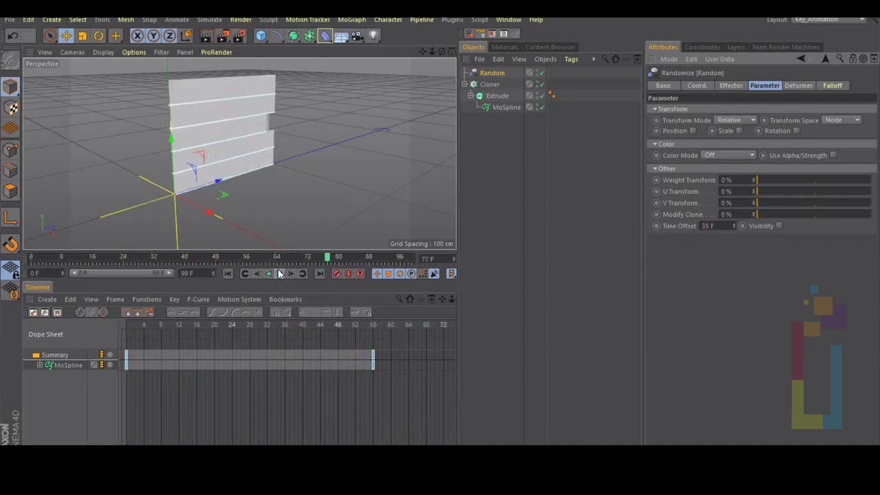
{"action": "left_click", "coordinate": [279, 273]}
{"action": "left_click", "coordinate": [228, 274]}
Settle on a 25 F Time Offset and play the staggered unfolding
{"action": "left_click_drag", "start_coordinate": [718, 223], "coordinate": [688, 227]}
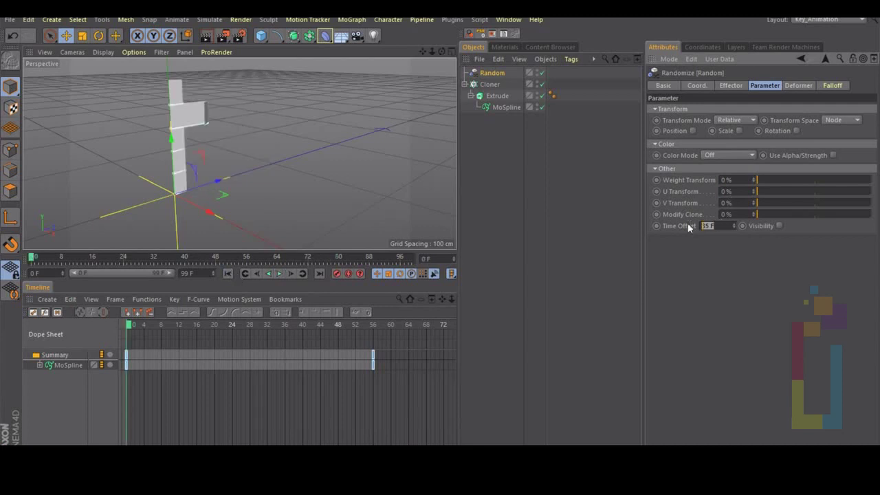
{"action": "type", "text": "25"}
{"action": "key", "text": "Return"}
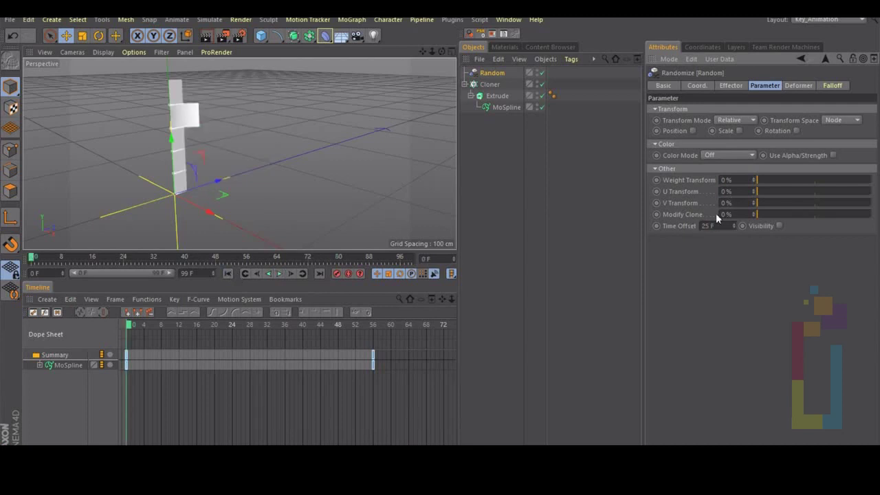
{"action": "left_click", "coordinate": [728, 86]}
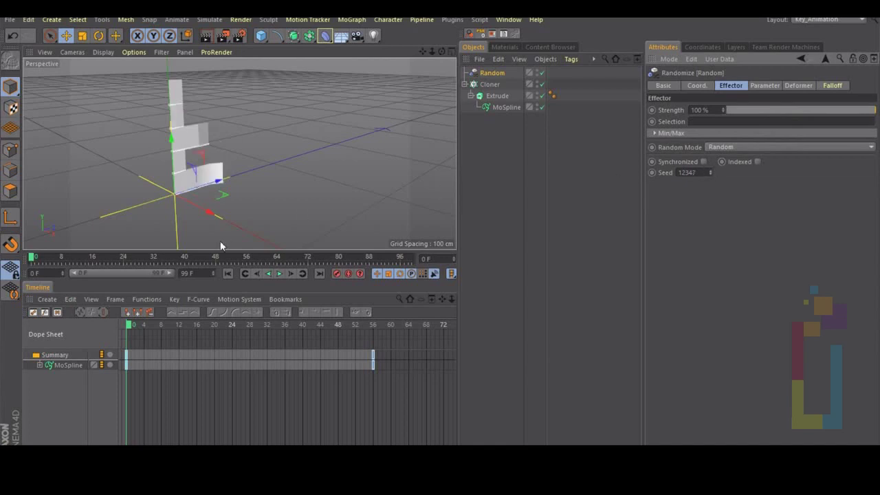
{"action": "left_click", "coordinate": [280, 273]}
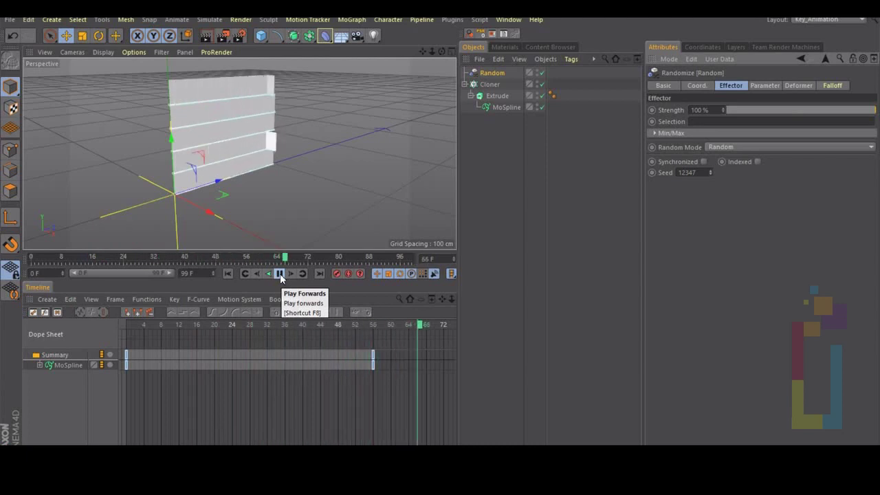
{"action": "left_click", "coordinate": [280, 274]}
Key the MoSpline's Default Angle at 0° on frame 0
{"action": "left_click", "coordinate": [232, 273]}
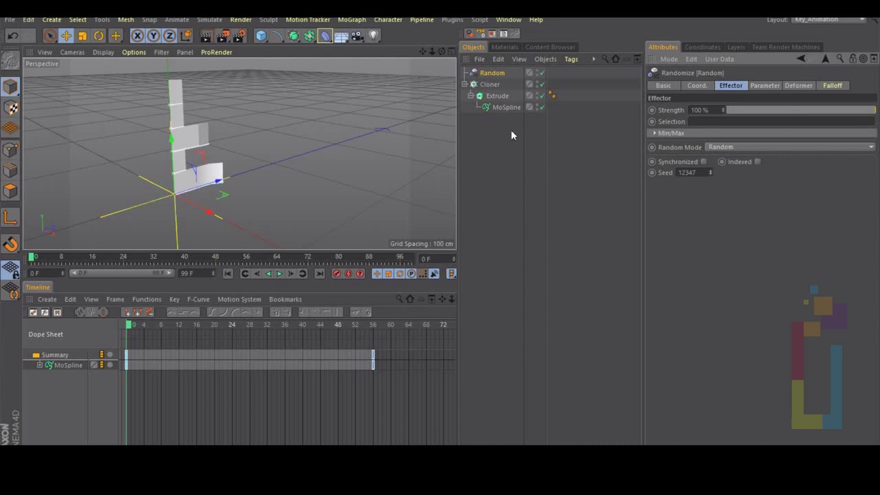
{"action": "left_click", "coordinate": [506, 108]}
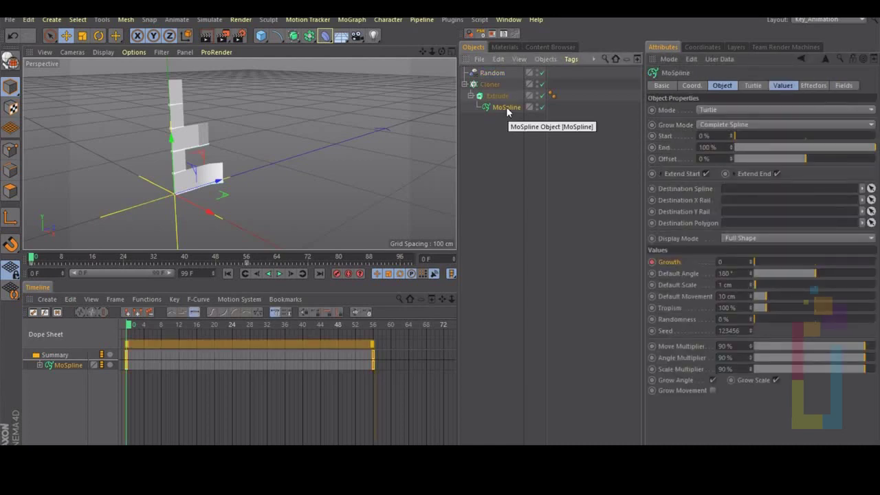
{"action": "left_click", "coordinate": [783, 85]}
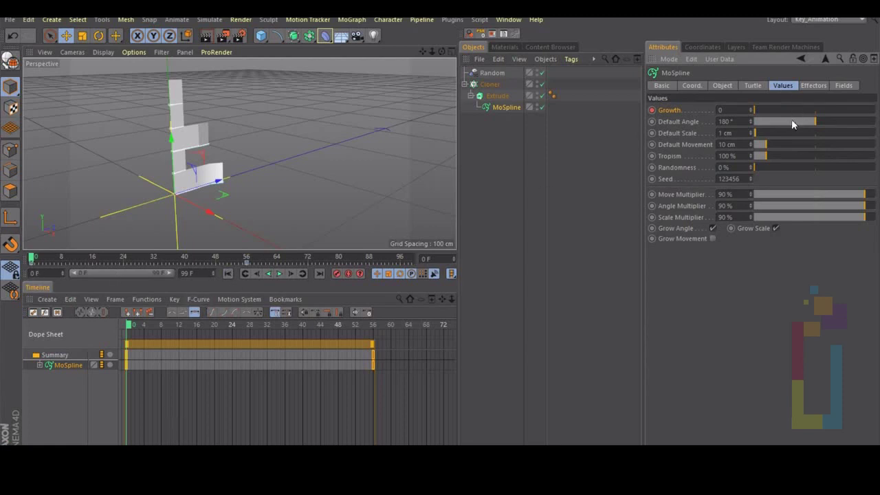
{"action": "left_click_drag", "start_coordinate": [794, 121], "coordinate": [750, 131]}
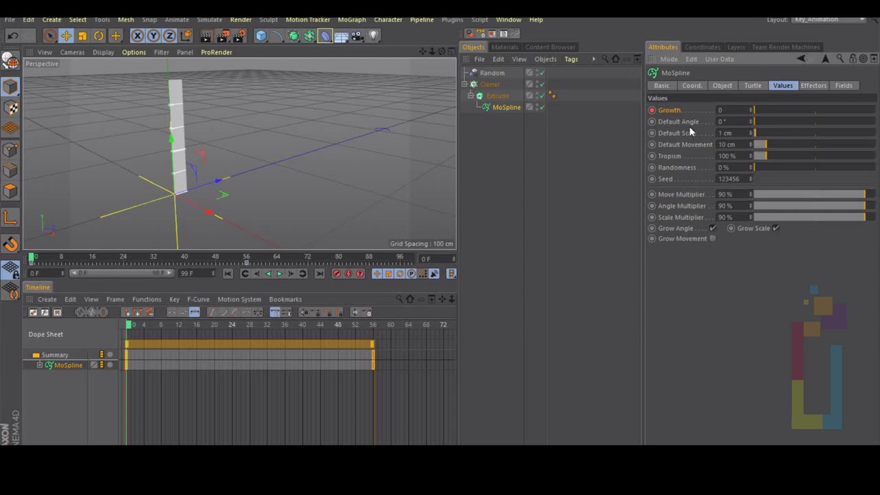
{"action": "left_click", "coordinate": [653, 122], "text": "ctrl"}
Key the MoSpline's Default Angle at 180° on frame 40
{"action": "left_click_drag", "start_coordinate": [32, 260], "coordinate": [185, 258]}
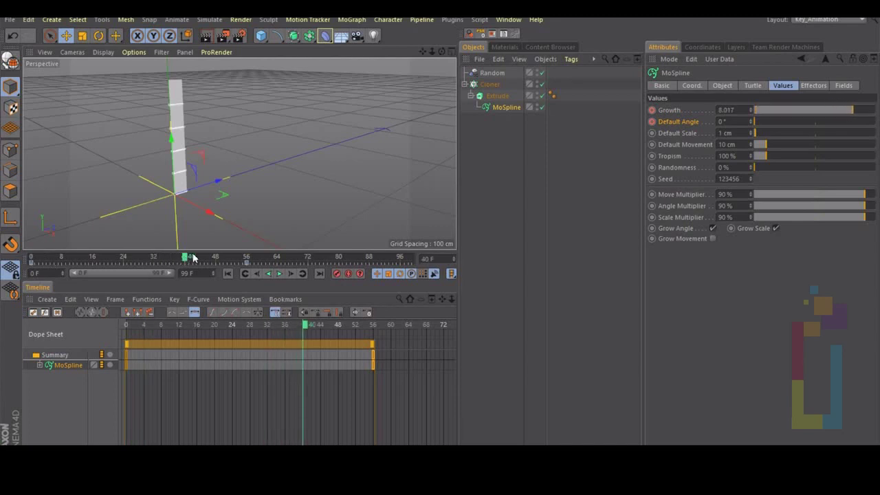
{"action": "left_click", "coordinate": [741, 123]}
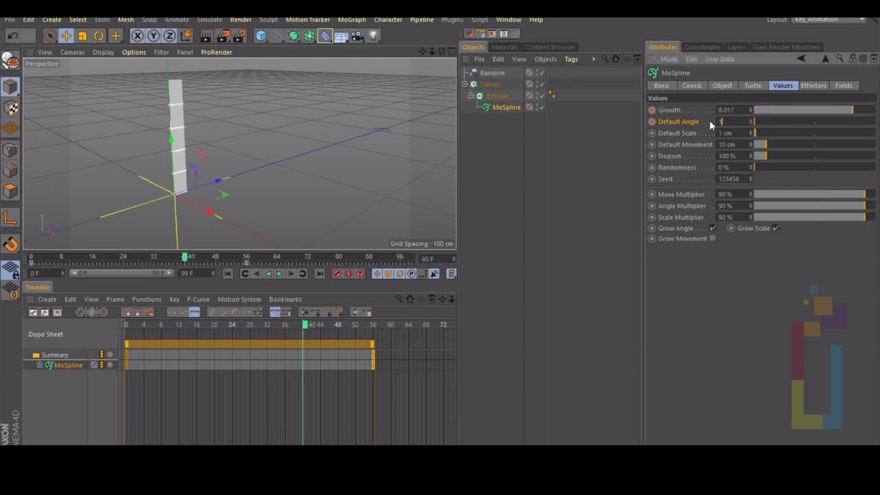
{"action": "type", "text": "180"}
{"action": "key", "text": "Return"}
{"action": "left_click", "coordinate": [652, 121]}
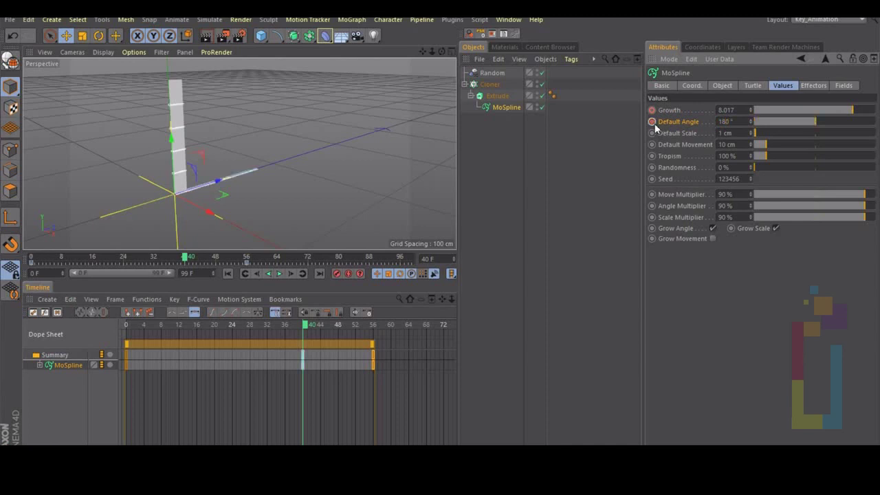
Play the angle animation, then select all four scene objects
{"action": "left_click", "coordinate": [227, 273]}
{"action": "left_click", "coordinate": [280, 274]}
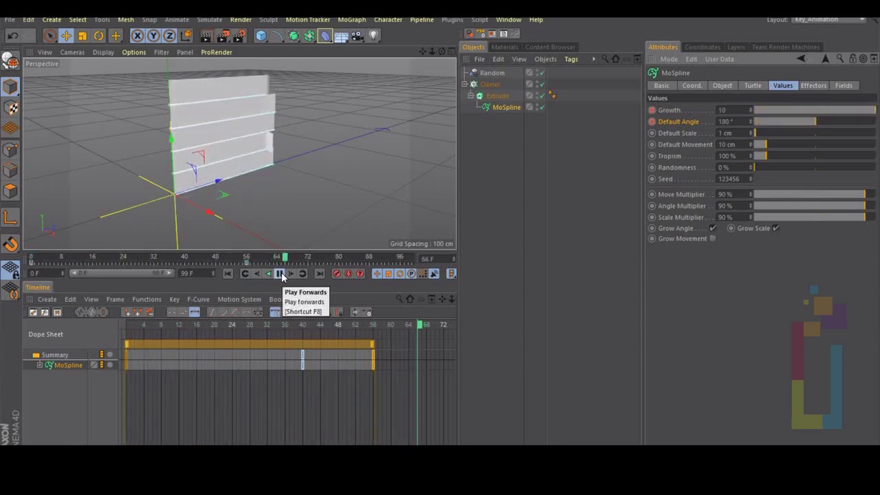
{"action": "left_click", "coordinate": [279, 274]}
{"action": "left_click", "coordinate": [228, 273]}
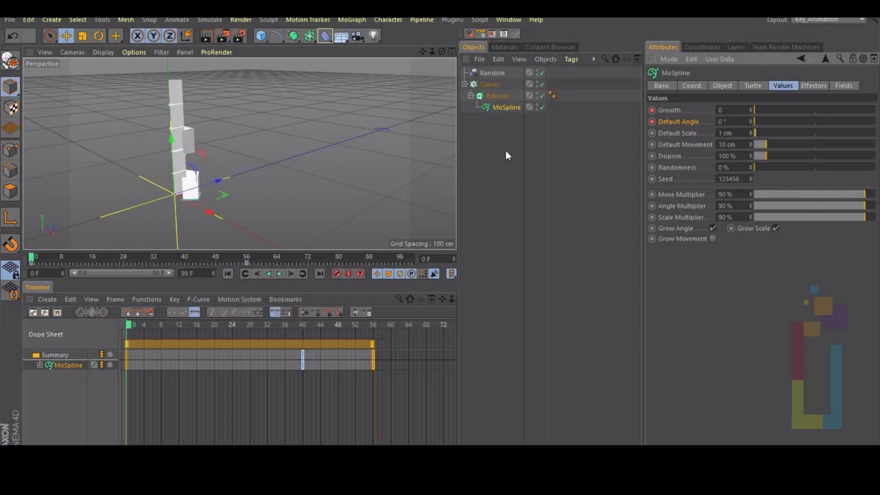
{"action": "left_click_drag", "start_coordinate": [498, 171], "coordinate": [484, 76]}
Delete the old objects, add a cube, frame it and make it editable
{"action": "key", "text": "Delete"}
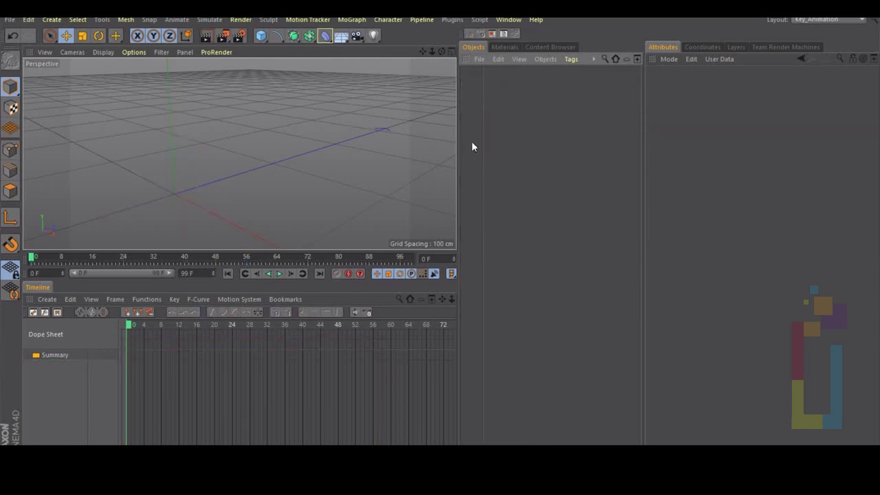
{"action": "left_click", "coordinate": [264, 37]}
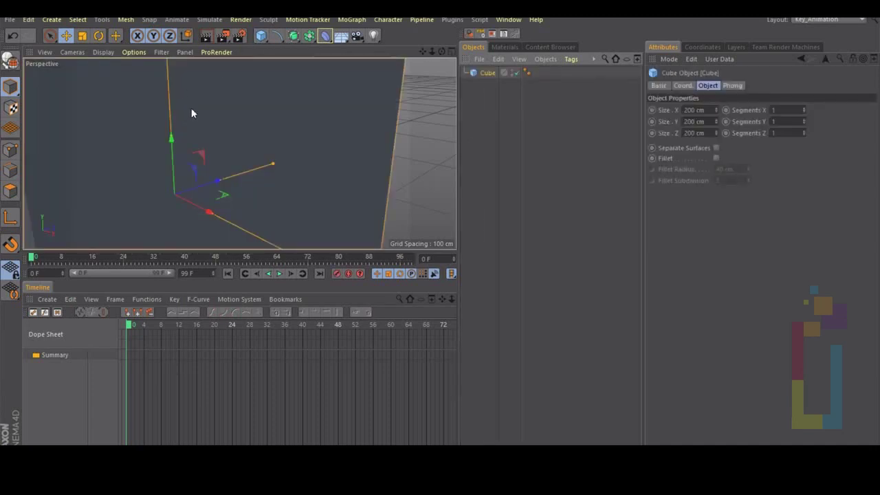
{"action": "key", "text": "h"}
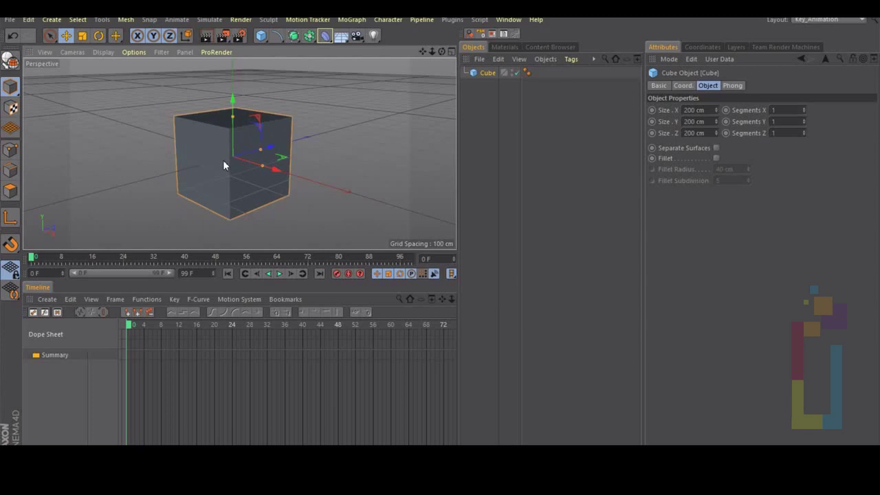
{"action": "left_click", "coordinate": [10, 60]}
Switch to Edges mode and pick the cube's right vertical edge
{"action": "left_click_drag", "start_coordinate": [306, 142], "coordinate": [210, 156], "text": "alt"}
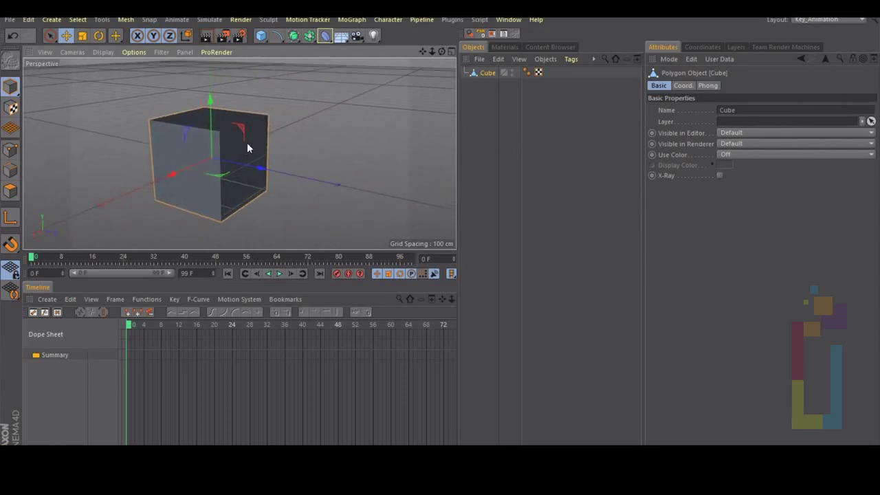
{"action": "left_click", "coordinate": [9, 169]}
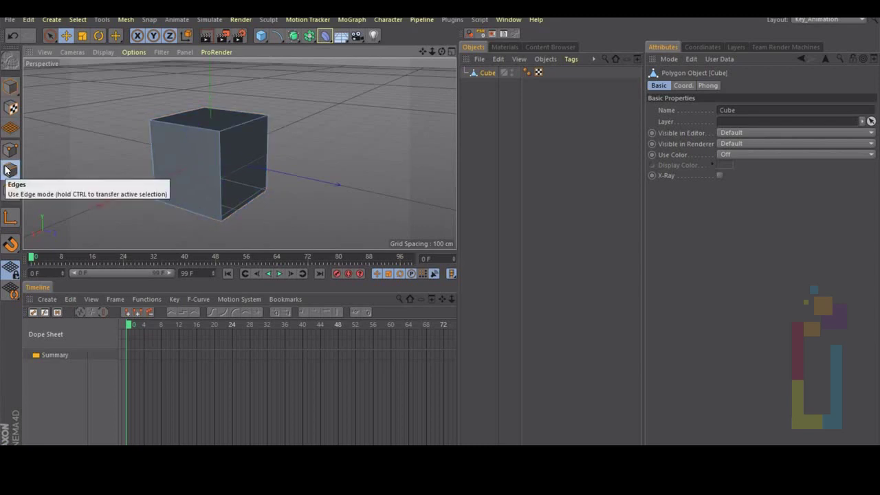
{"action": "left_click", "coordinate": [268, 143]}
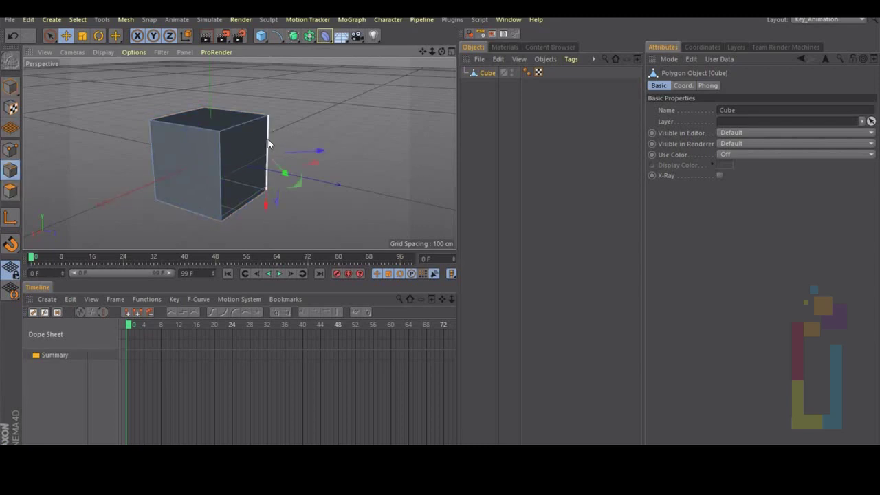
Enable Axis on the cube's right edge and set rotation H and B to 0°
{"action": "left_click", "coordinate": [702, 46]}
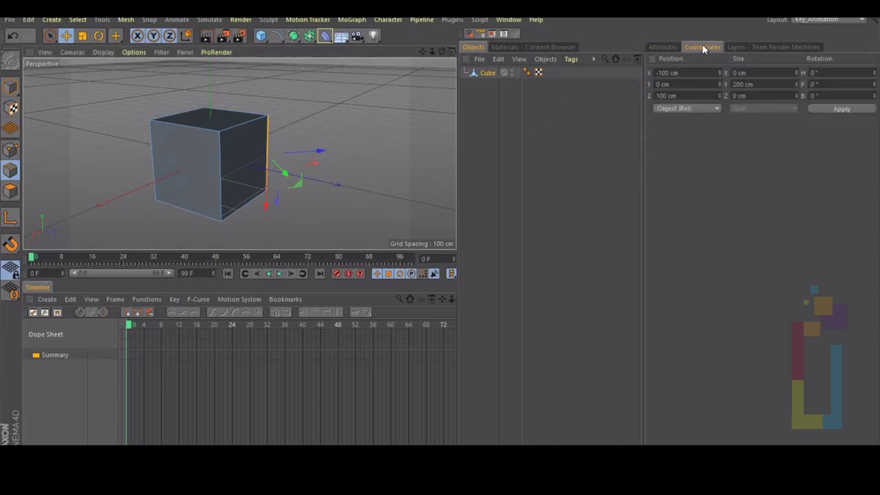
{"action": "left_click", "coordinate": [267, 150]}
{"action": "left_click", "coordinate": [11, 219]}
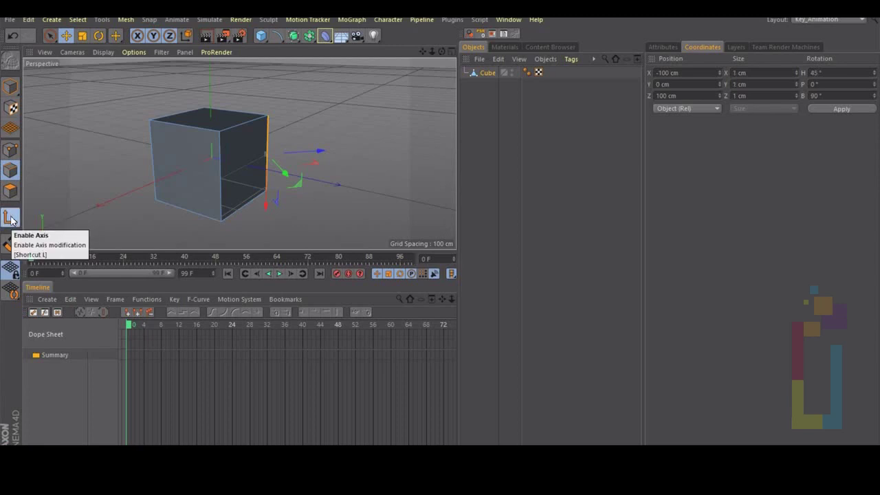
{"action": "double_click", "coordinate": [816, 72]}
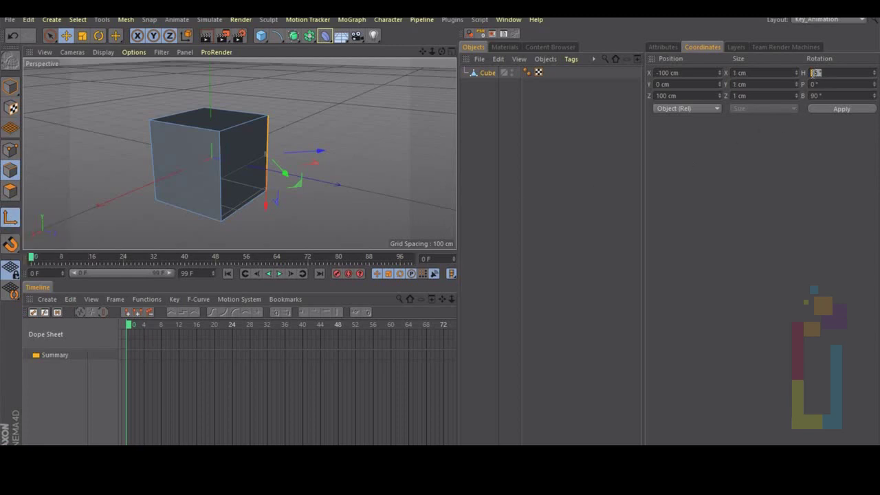
{"action": "type", "text": "0"}
{"action": "key", "text": "Return"}
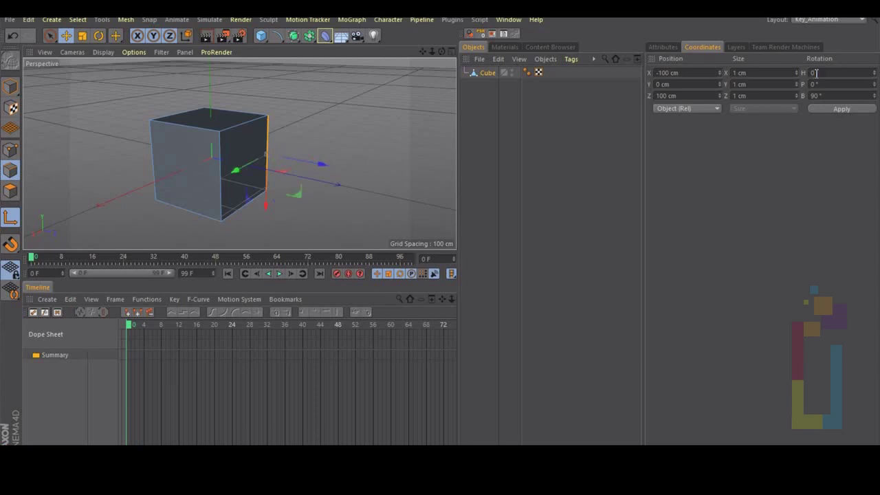
{"action": "double_click", "coordinate": [828, 95]}
{"action": "type", "text": "0"}
{"action": "key", "text": "Return"}
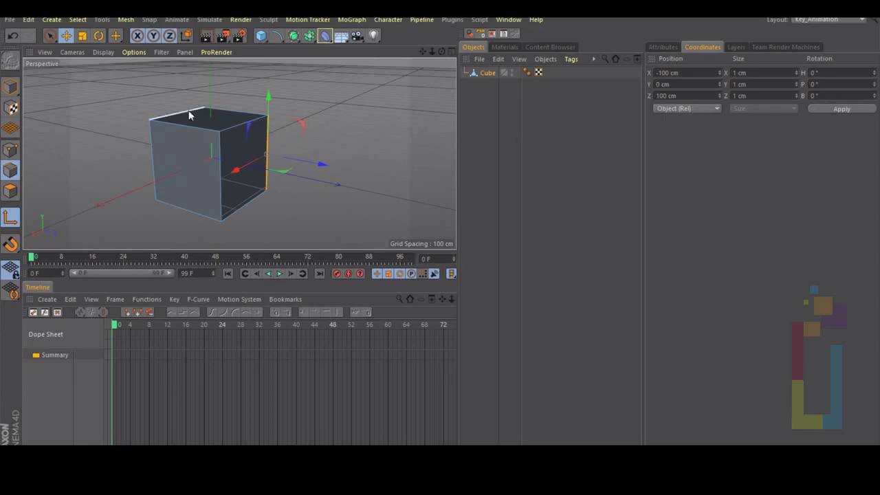
Move the cube's axis onto its selected right edge with Axis Center set to Selected Edges
{"action": "left_click", "coordinate": [125, 20]}
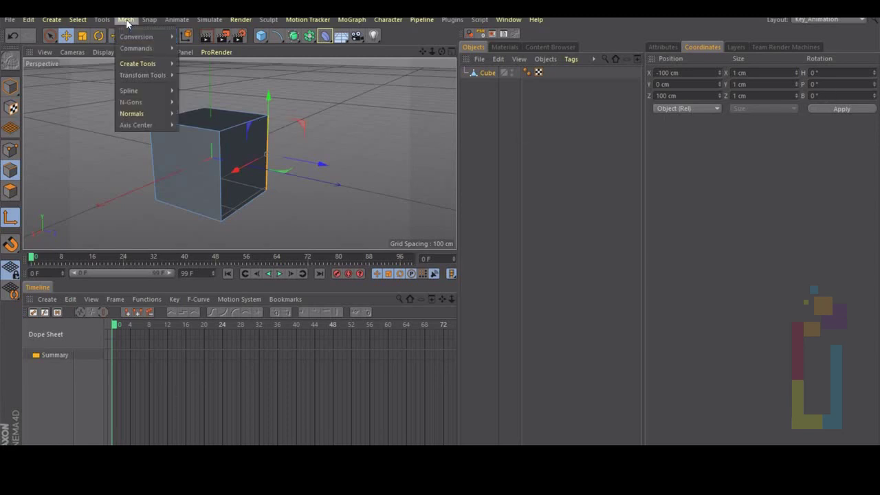
{"action": "mouse_move", "coordinate": [132, 126]}
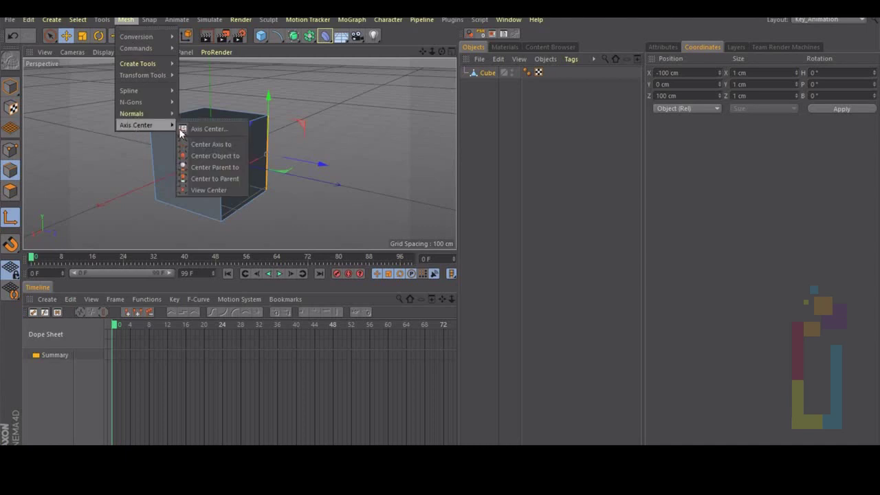
{"action": "left_click", "coordinate": [200, 129]}
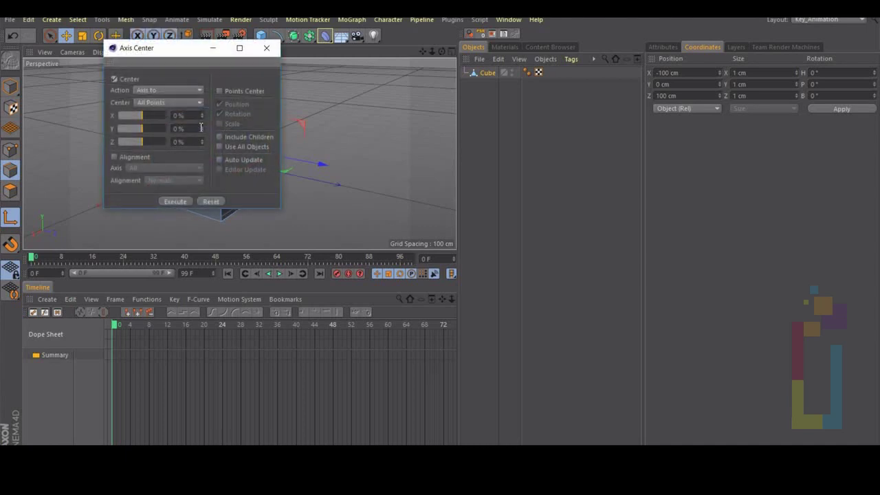
{"action": "left_click", "coordinate": [157, 110]}
{"action": "left_click", "coordinate": [161, 146]}
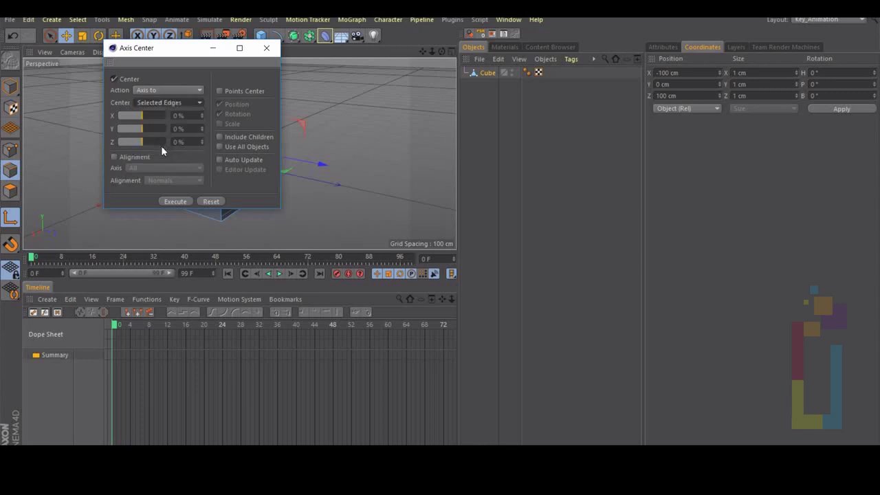
{"action": "left_click", "coordinate": [176, 202]}
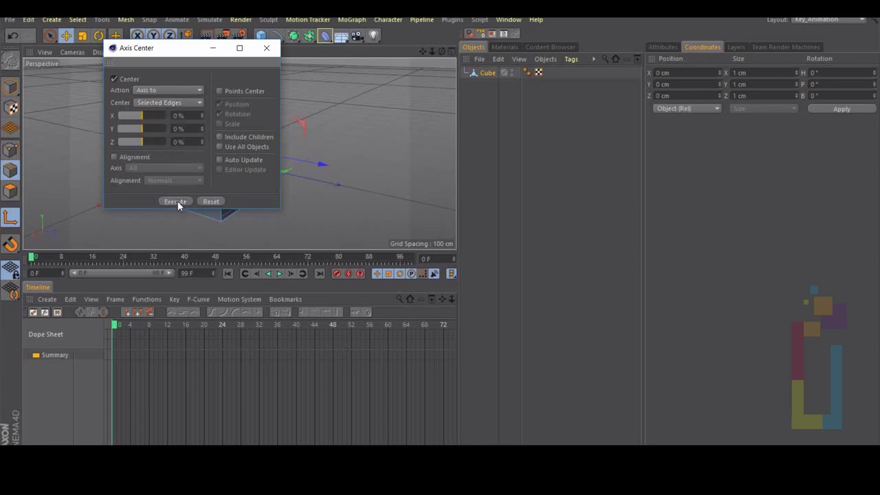
{"action": "left_click", "coordinate": [267, 48]}
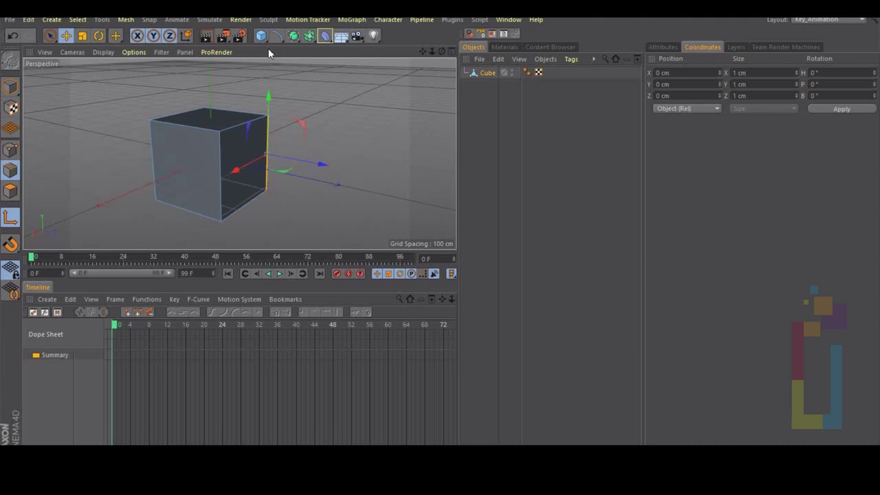
Turn off axis editing and return to Model mode for the whole cube
{"action": "left_click", "coordinate": [10, 219]}
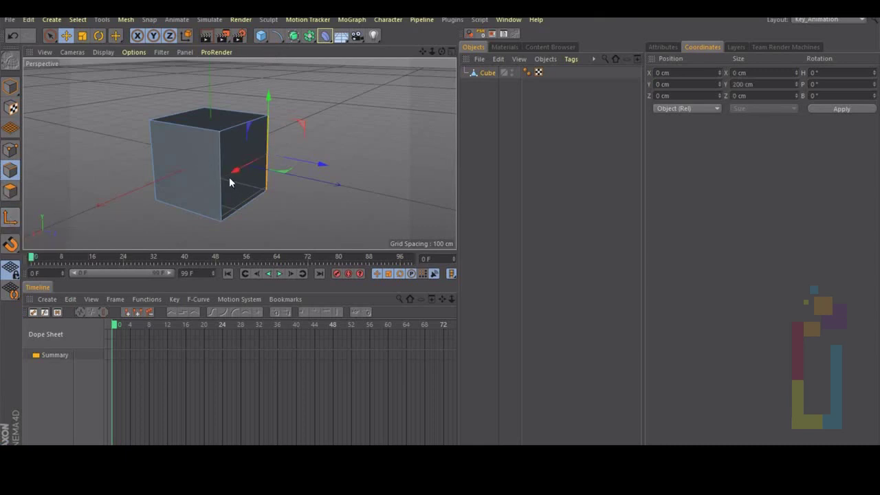
{"action": "middle_click_drag", "start_coordinate": [190, 153], "coordinate": [262, 158], "text": "alt"}
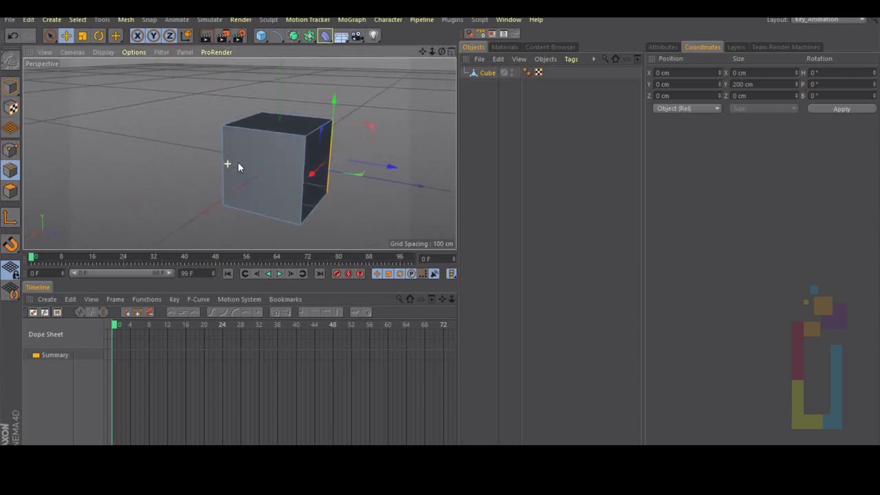
{"action": "left_click_drag", "start_coordinate": [238, 167], "coordinate": [300, 153], "text": "alt"}
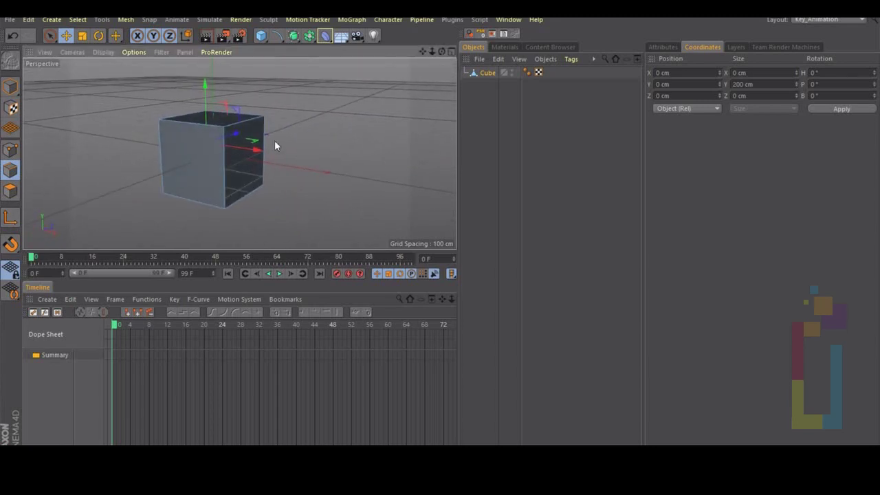
{"action": "left_click", "coordinate": [10, 88]}
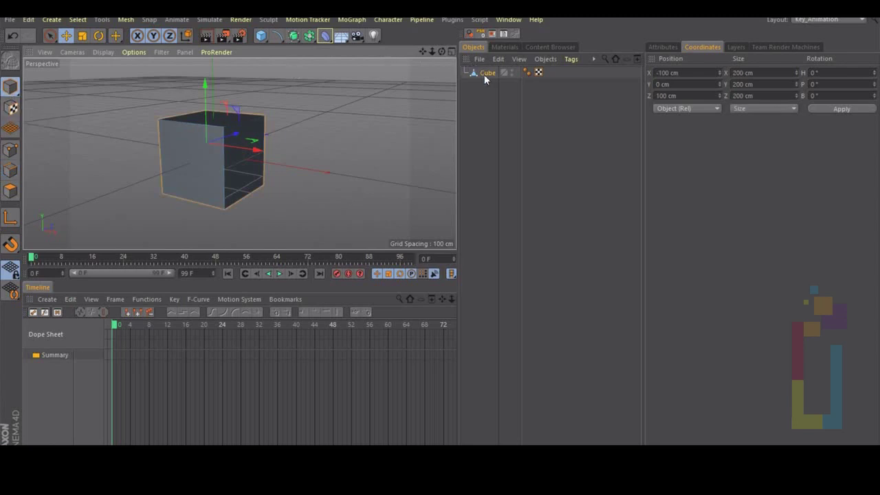
Set the cube's heading rotation to 270° and keyframe it at frame 0
{"action": "left_click", "coordinate": [662, 46]}
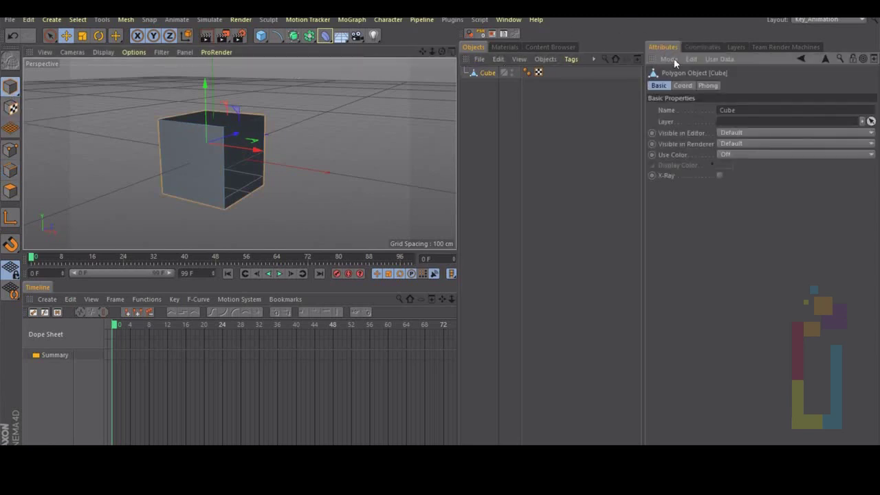
{"action": "left_click", "coordinate": [683, 86]}
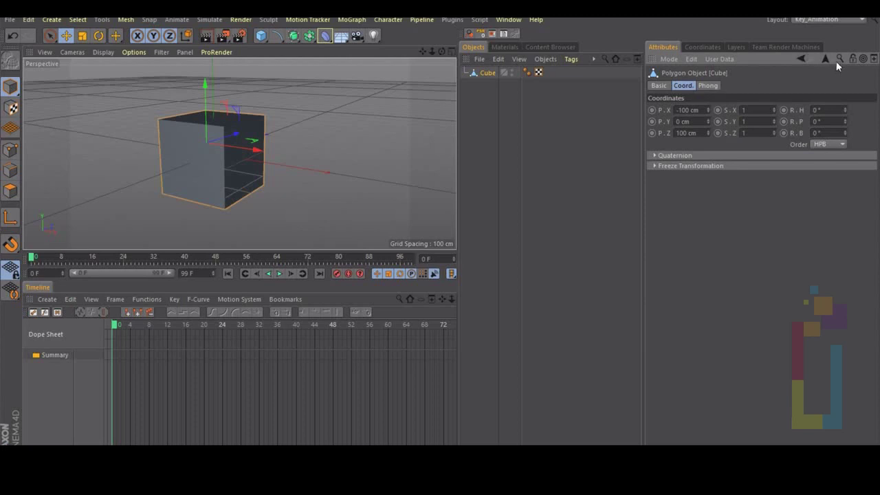
{"action": "double_click", "coordinate": [815, 110]}
{"action": "type", "text": "270"}
{"action": "key", "text": "Return"}
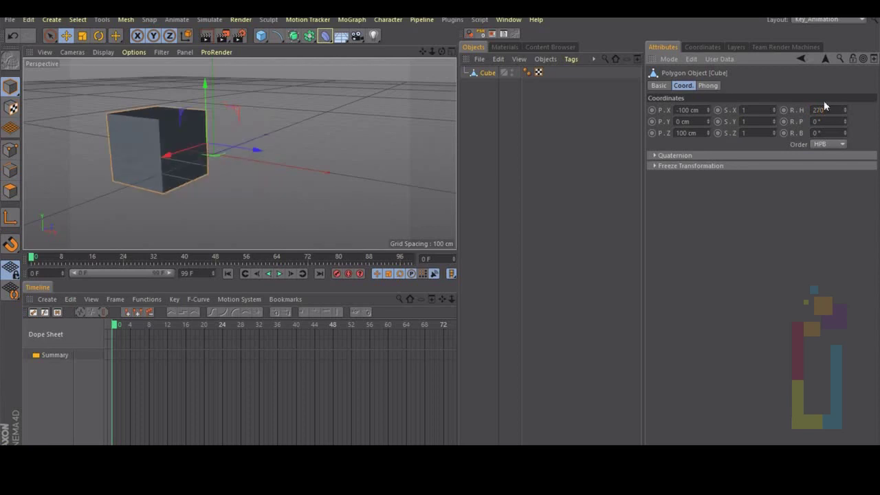
{"action": "left_click", "coordinate": [783, 110]}
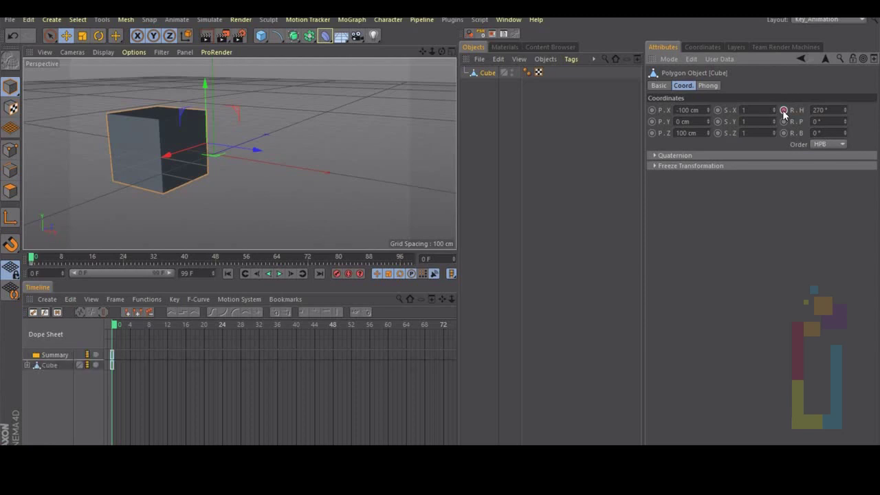
At frame 24, set the heading back to 0° and keyframe it
{"action": "left_click_drag", "start_coordinate": [29, 260], "coordinate": [125, 264]}
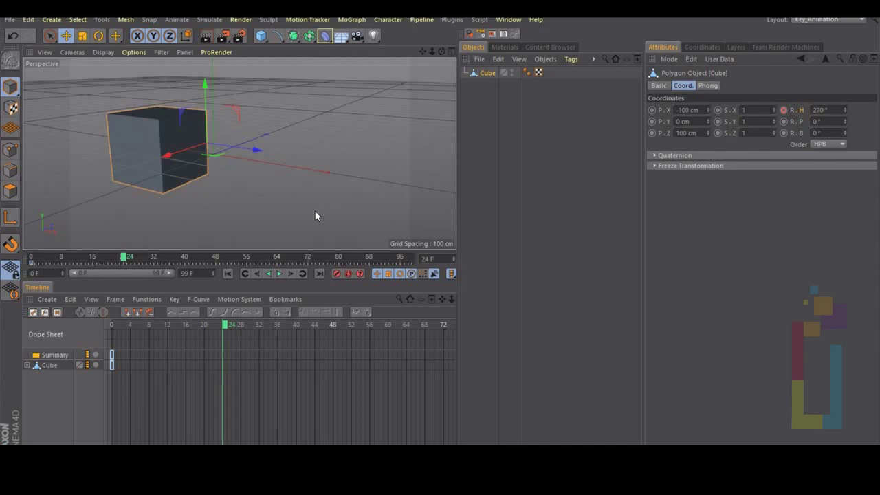
{"action": "double_click", "coordinate": [812, 110]}
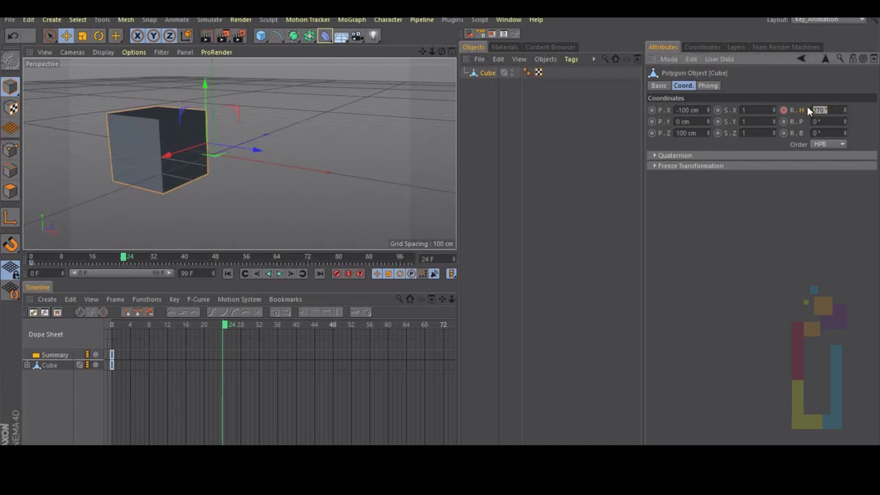
{"action": "type", "text": "0"}
{"action": "key", "text": "Return"}
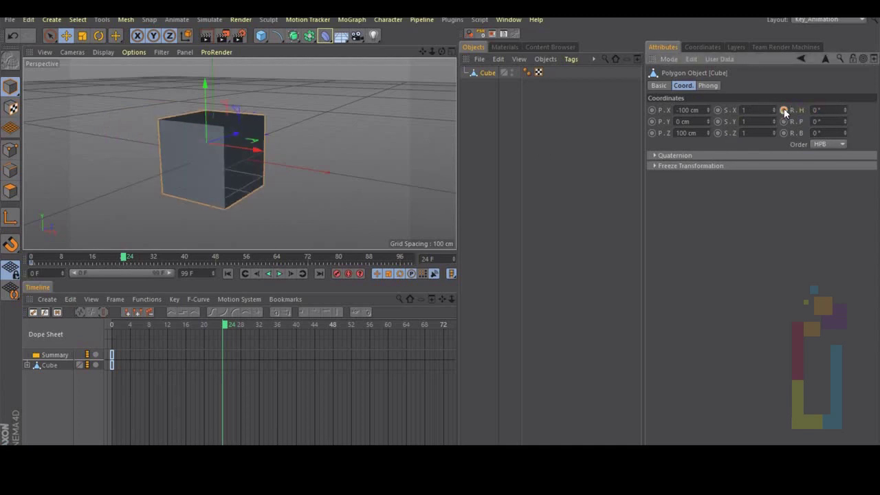
{"action": "left_click", "coordinate": [783, 110]}
Play back the edge-swing rotation from frame 0 and return to the start
{"action": "left_click", "coordinate": [228, 274]}
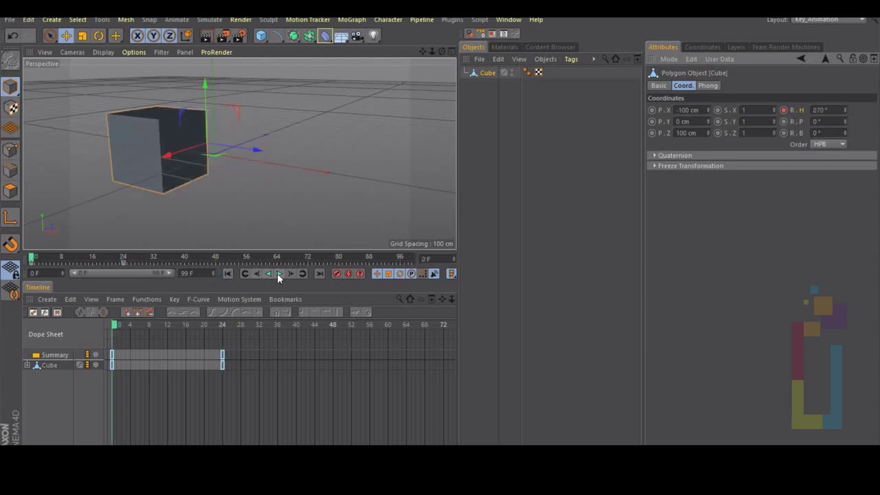
{"action": "left_click", "coordinate": [279, 274]}
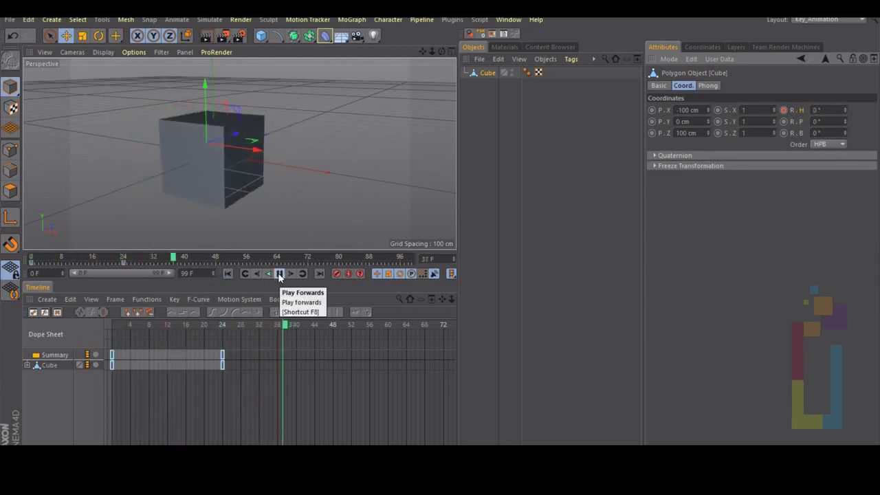
{"action": "left_click", "coordinate": [279, 274]}
{"action": "left_click", "coordinate": [228, 274]}
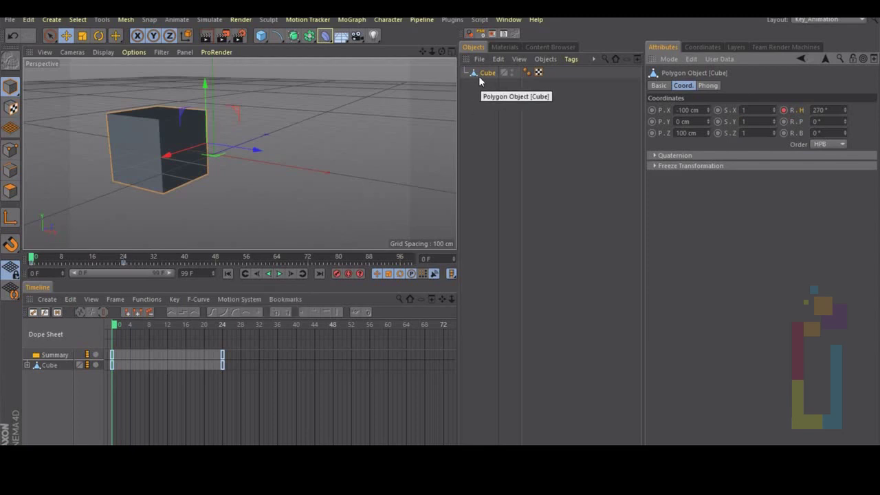
Create a Null object and parent the Cube inside it
{"action": "left_click", "coordinate": [262, 36]}
{"action": "left_click", "coordinate": [284, 55]}
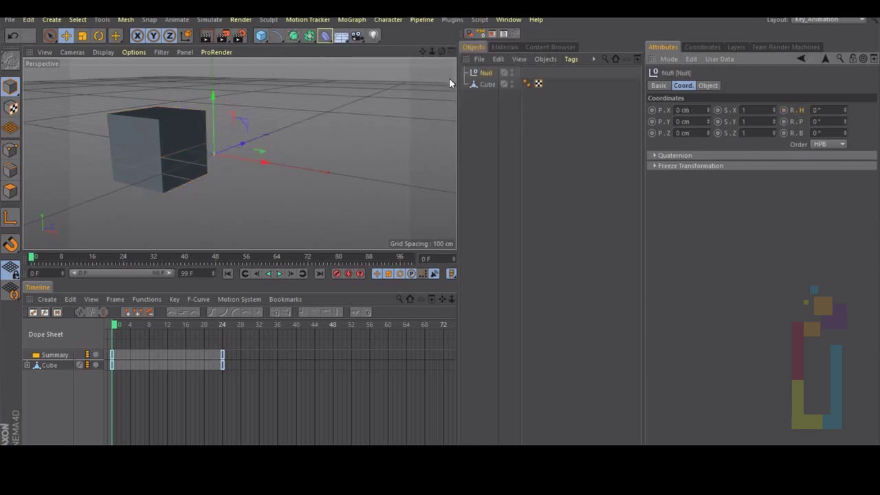
{"action": "left_click_drag", "start_coordinate": [480, 84], "coordinate": [486, 74]}
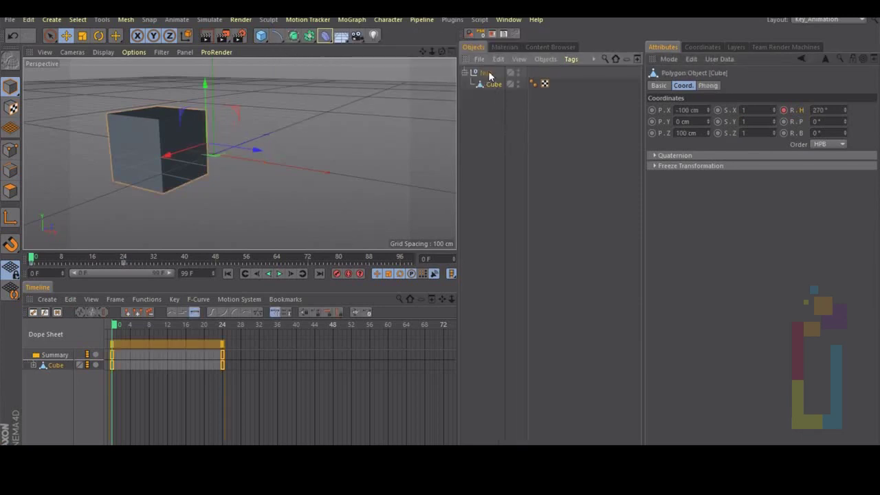
Add a MoGraph Cloner and place the Null under it
{"action": "left_click", "coordinate": [486, 73]}
{"action": "left_click", "coordinate": [353, 20]}
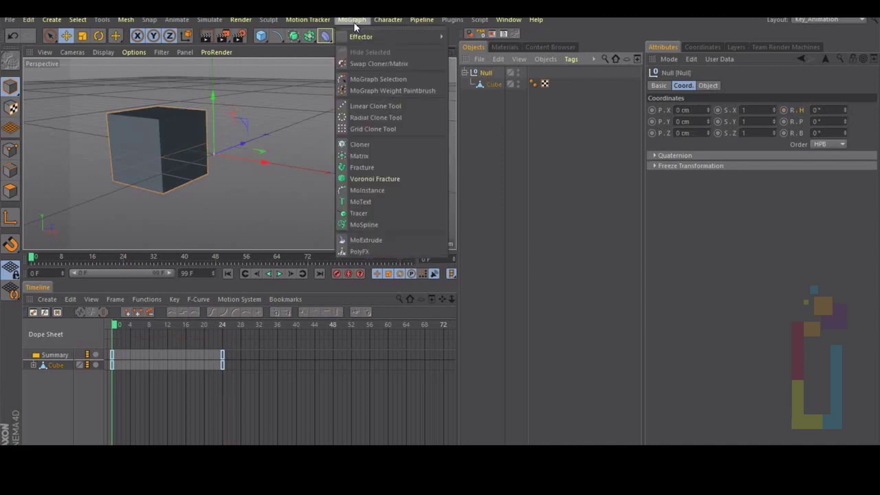
{"action": "left_click", "coordinate": [361, 146]}
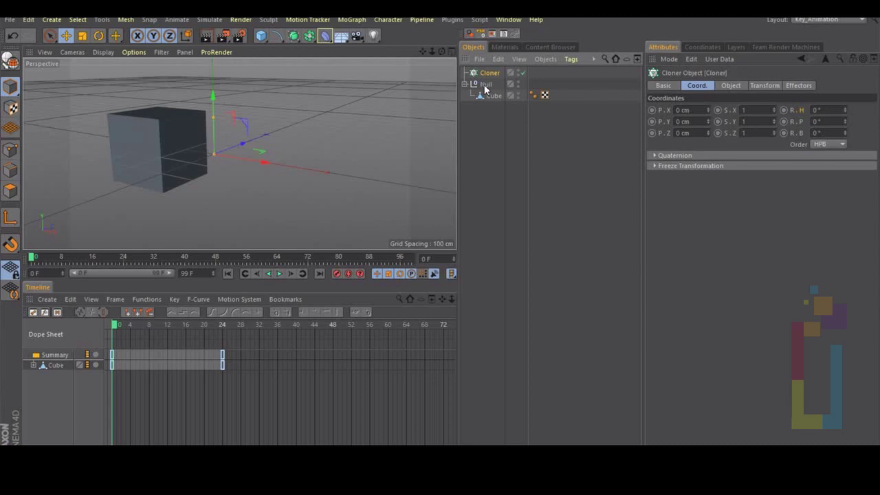
{"action": "left_click_drag", "start_coordinate": [486, 86], "coordinate": [495, 74]}
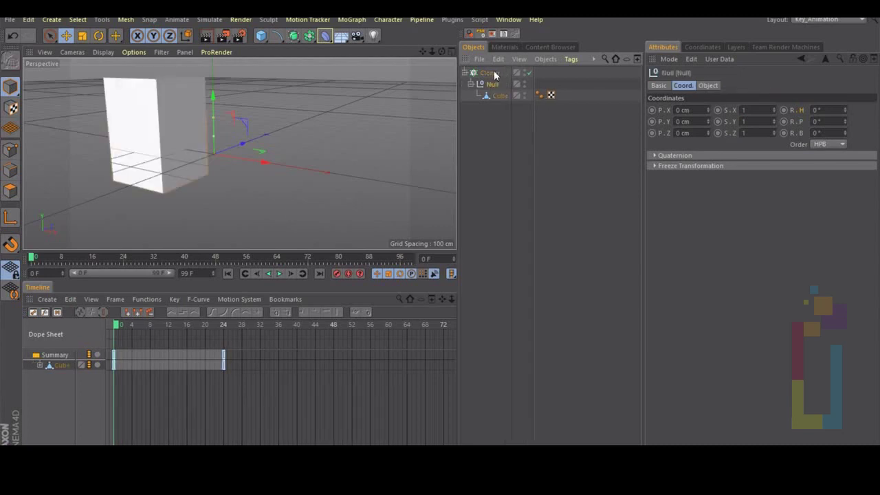
{"action": "scroll", "coordinate": [321, 109], "scroll_direction": "down", "scroll_amount": 3}
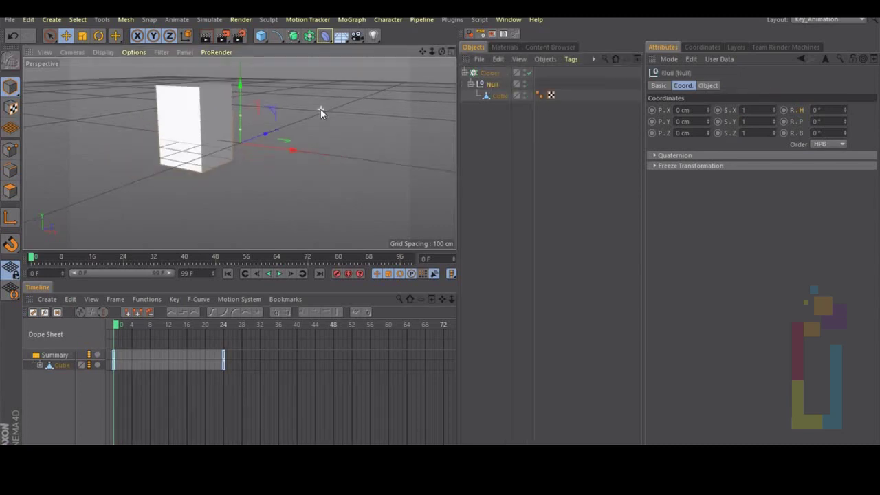
{"action": "scroll", "coordinate": [289, 120], "scroll_direction": "down", "scroll_amount": 3}
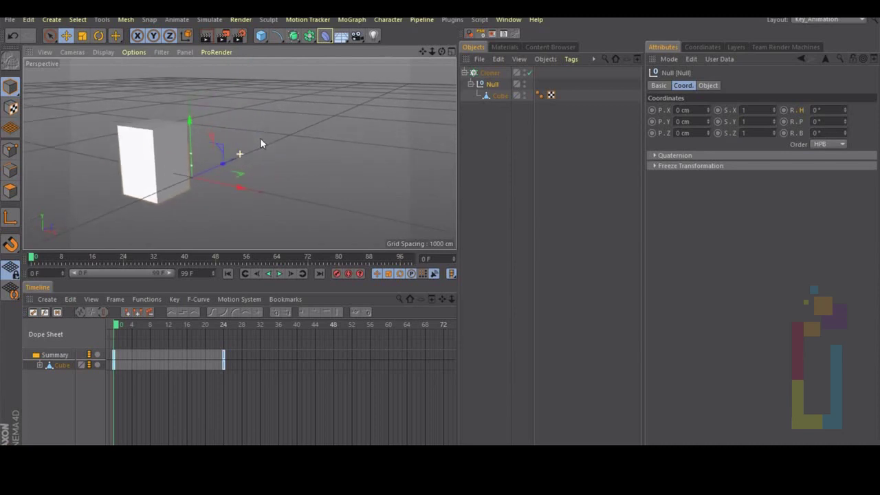
Set the Cloner to Grid Array with counts 8/1/1 and Size X of 1418 cm
{"action": "left_click", "coordinate": [489, 73]}
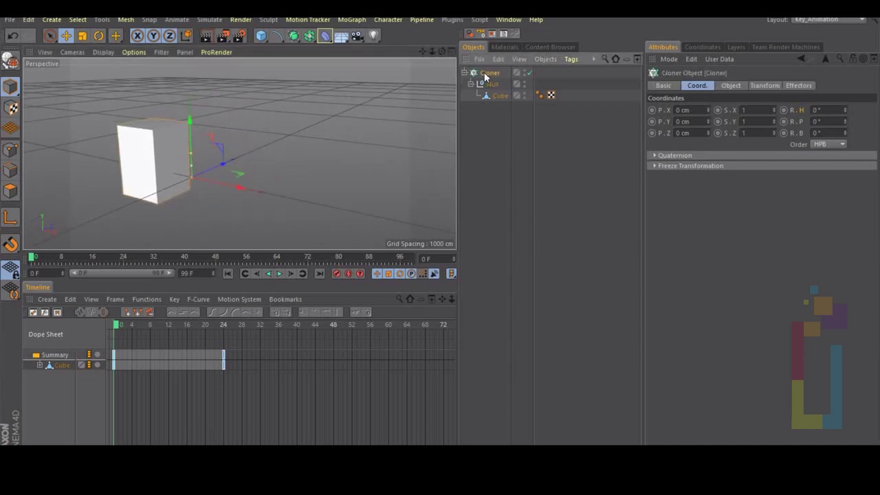
{"action": "left_click", "coordinate": [729, 85]}
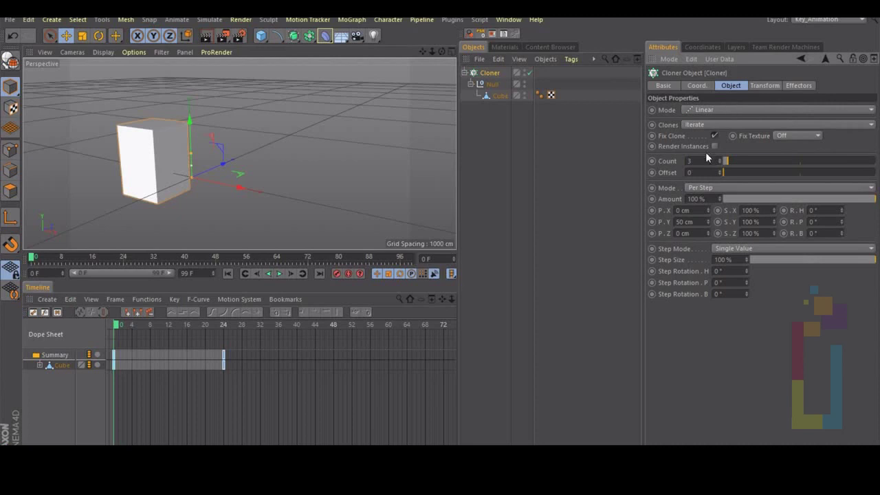
{"action": "left_click", "coordinate": [738, 110]}
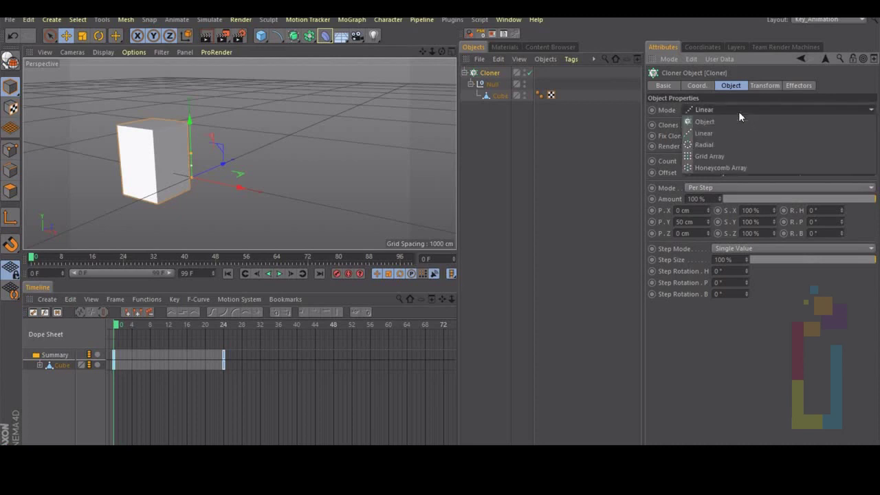
{"action": "left_click", "coordinate": [719, 156]}
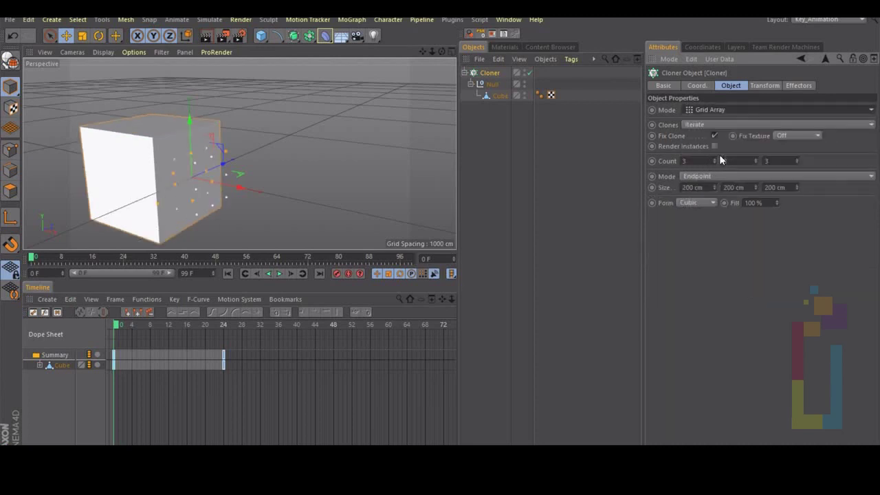
{"action": "left_click", "coordinate": [756, 163]}
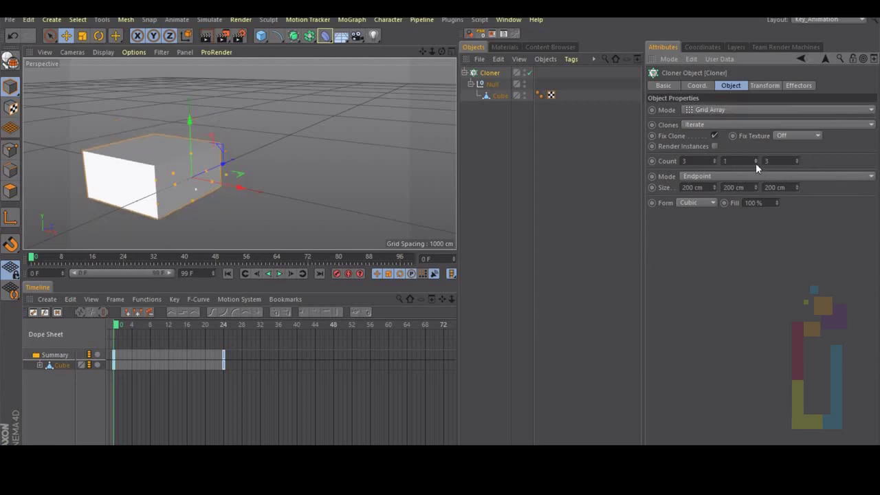
{"action": "left_click", "coordinate": [798, 163]}
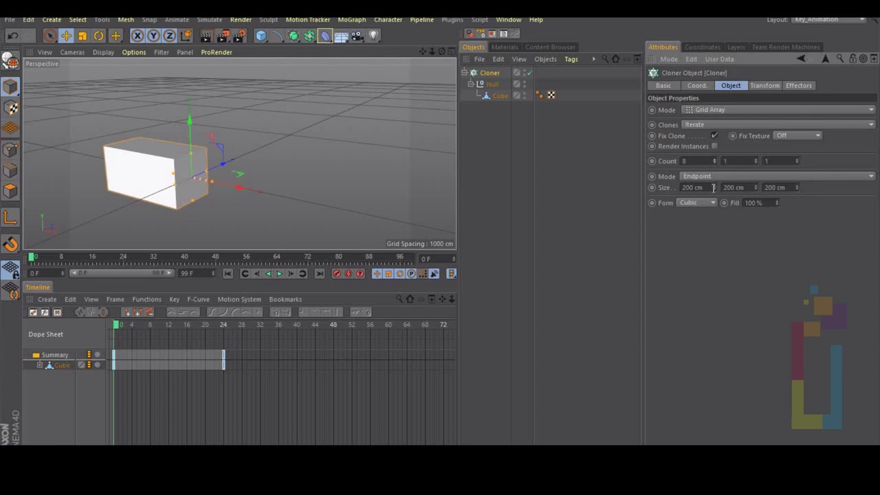
{"action": "mouse_move", "coordinate": [715, 187]}
{"action": "left_mouse_down"}
{"action": "mouse_move", "coordinate": [777, 186]}
{"action": "mouse_move", "coordinate": [766, 187]}
{"action": "left_mouse_up"}
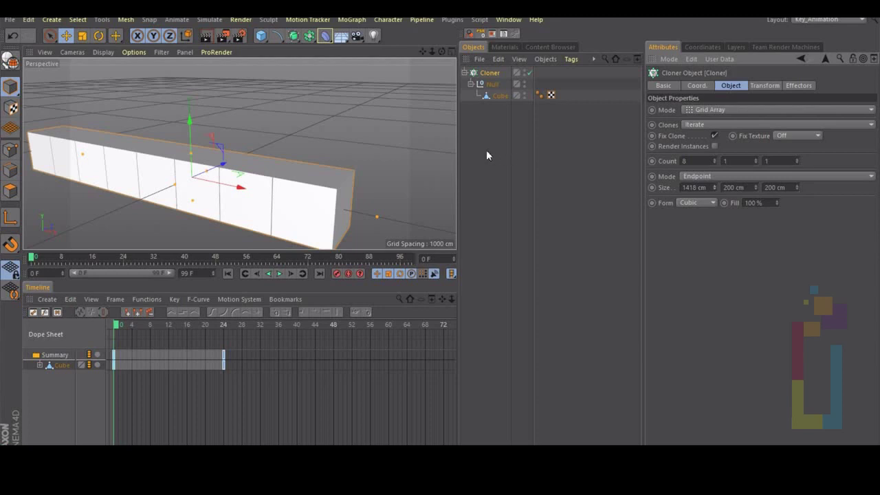
{"action": "scroll", "coordinate": [209, 138], "scroll_direction": "down", "scroll_amount": 3}
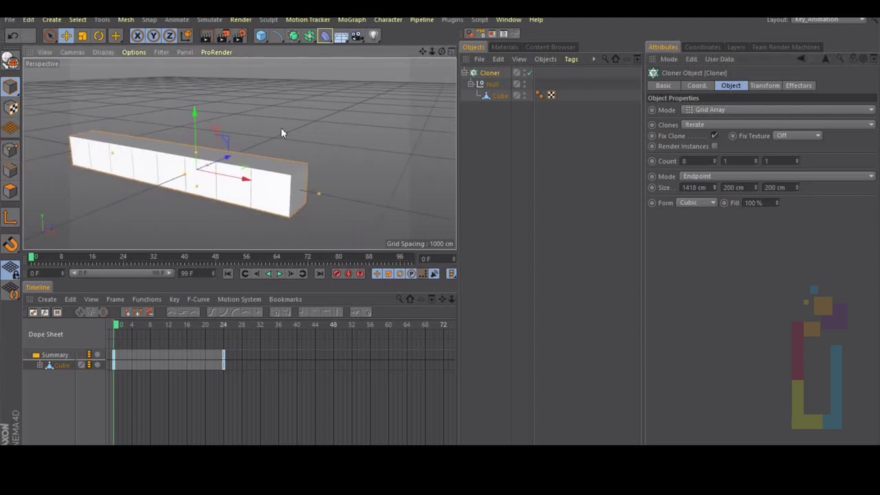
{"action": "middle_click_drag", "start_coordinate": [281, 127], "coordinate": [329, 128], "text": "alt"}
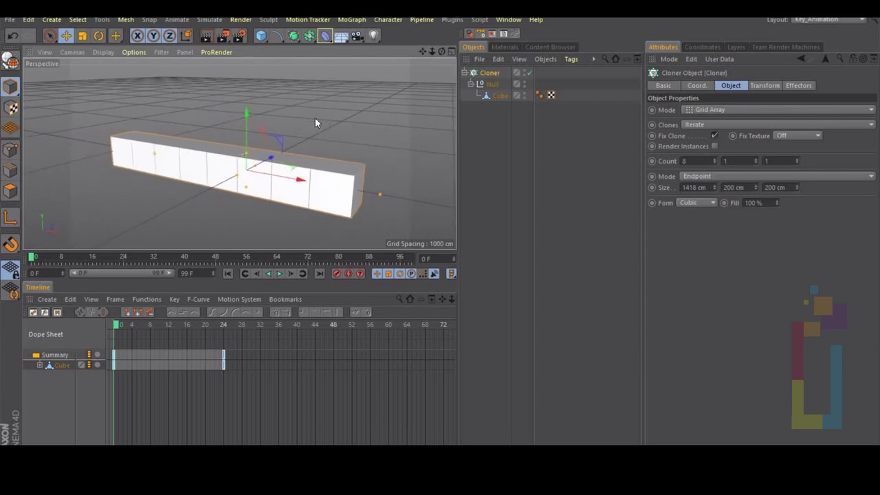
Switch the Cloner's Transform Animation Mode from Play to Fixed and replay from frame 0
{"action": "left_click", "coordinate": [280, 273]}
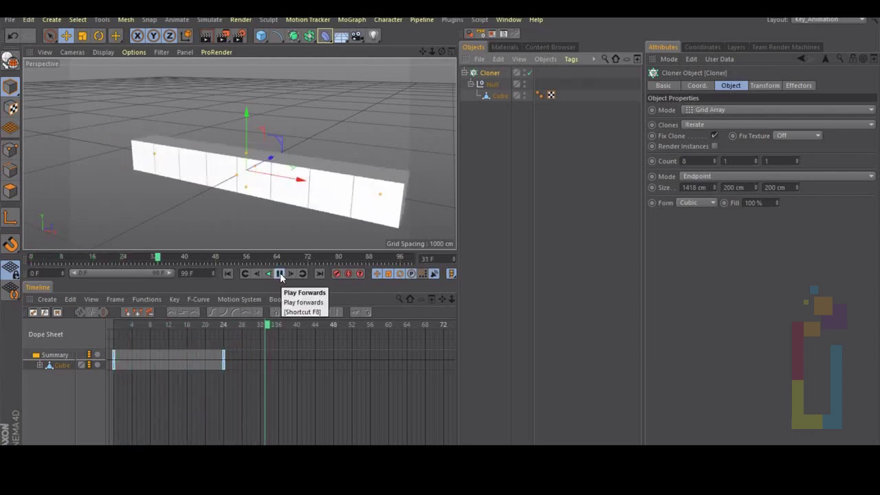
{"action": "left_click", "coordinate": [280, 273]}
{"action": "left_click", "coordinate": [227, 273]}
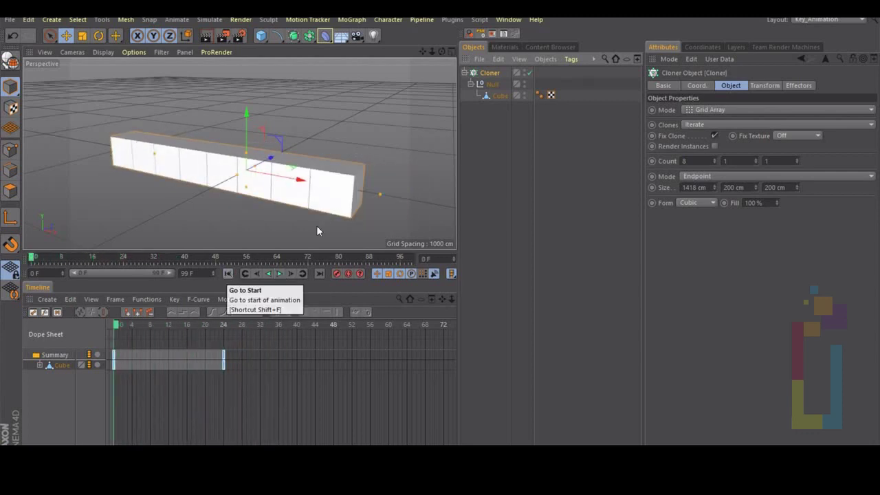
{"action": "left_click", "coordinate": [762, 86]}
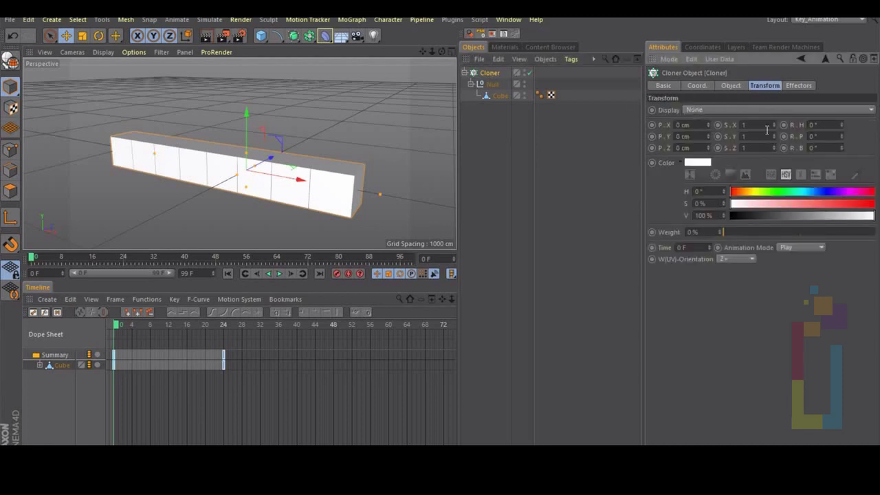
{"action": "left_click", "coordinate": [796, 248]}
{"action": "left_click", "coordinate": [797, 283]}
{"action": "left_click", "coordinate": [282, 274]}
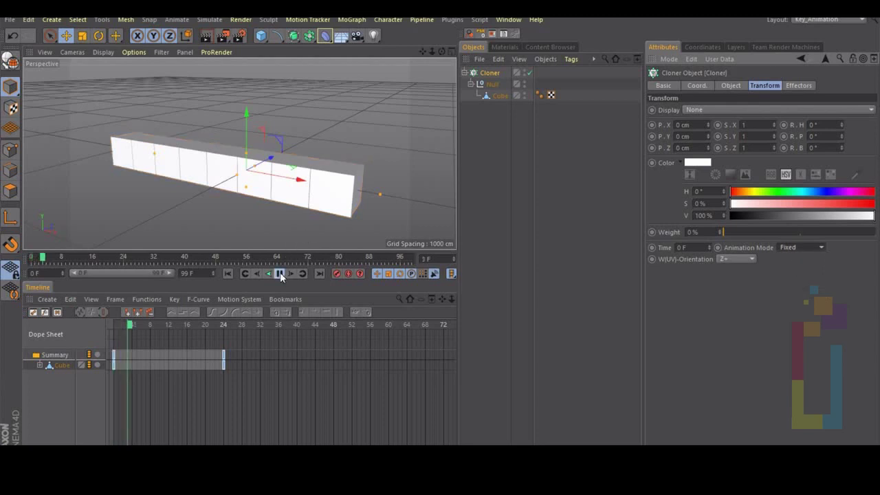
{"action": "left_click", "coordinate": [229, 274]}
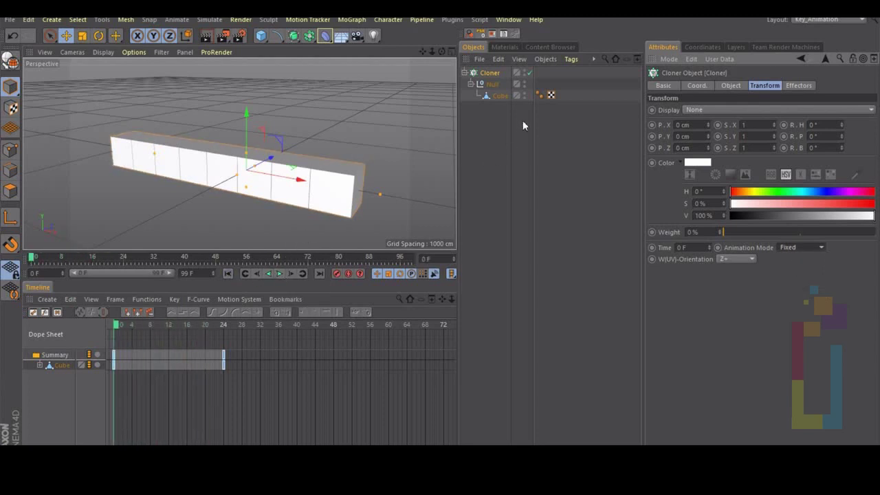
Add a Plain effector to the Cloner and turn off its Position change
{"action": "left_click", "coordinate": [484, 73]}
{"action": "left_click", "coordinate": [352, 21]}
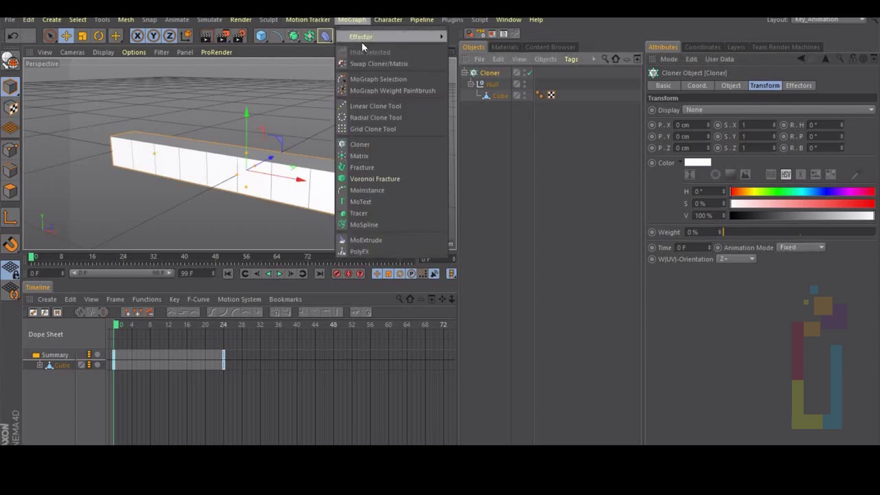
{"action": "mouse_move", "coordinate": [381, 36]}
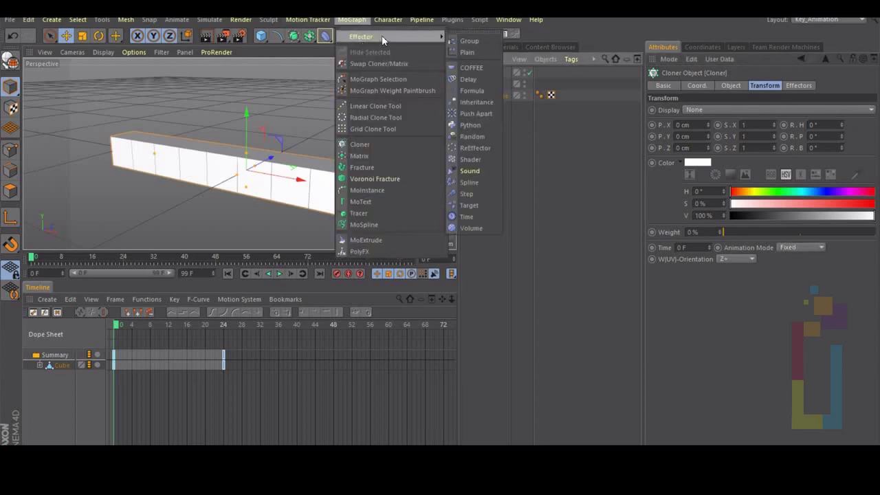
{"action": "left_click", "coordinate": [470, 53]}
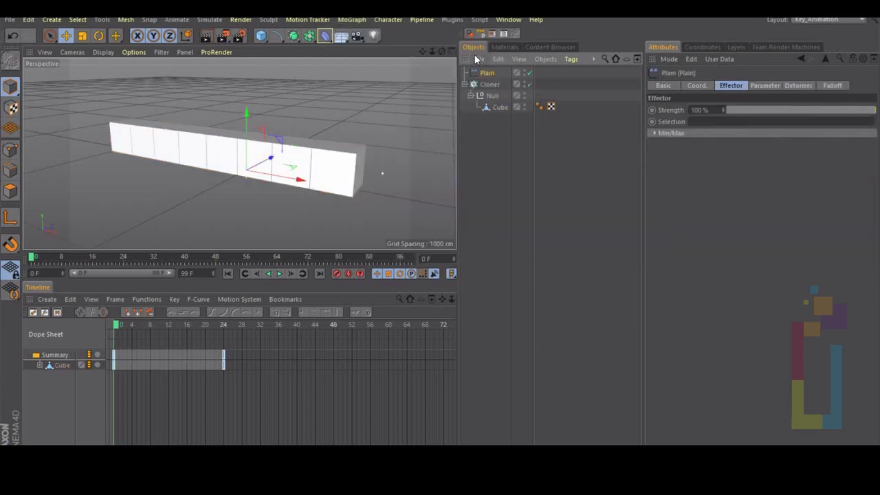
{"action": "left_click", "coordinate": [764, 86]}
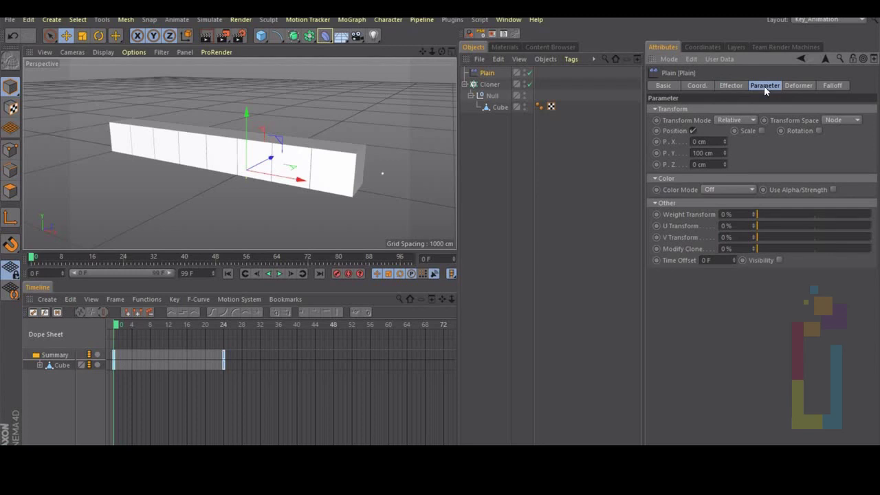
{"action": "left_click", "coordinate": [694, 130]}
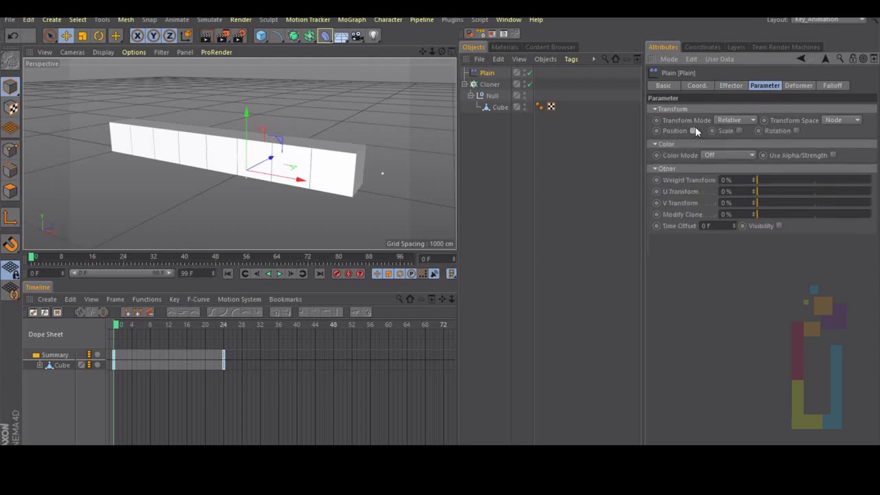
{"action": "left_click", "coordinate": [715, 225]}
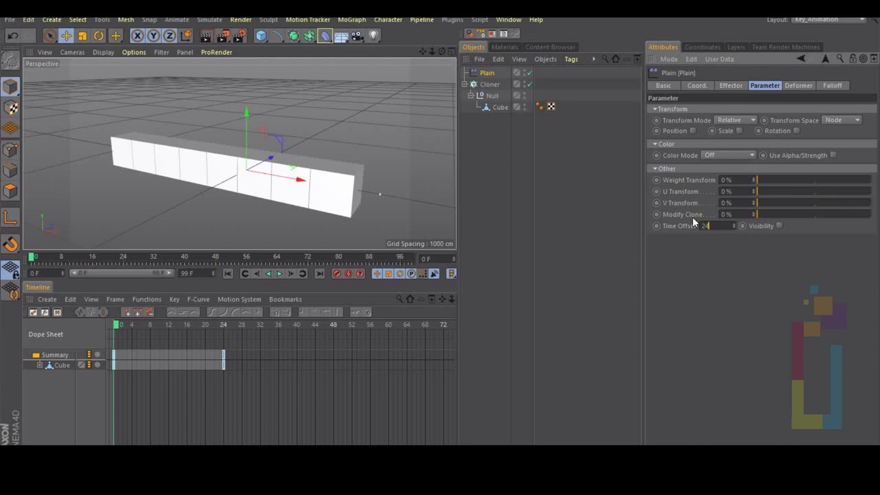
Give the Plain effector a 24 F Time Offset and a Linear +X falloff at the row's left end
{"action": "type", "text": "24"}
{"action": "key", "text": "Return"}
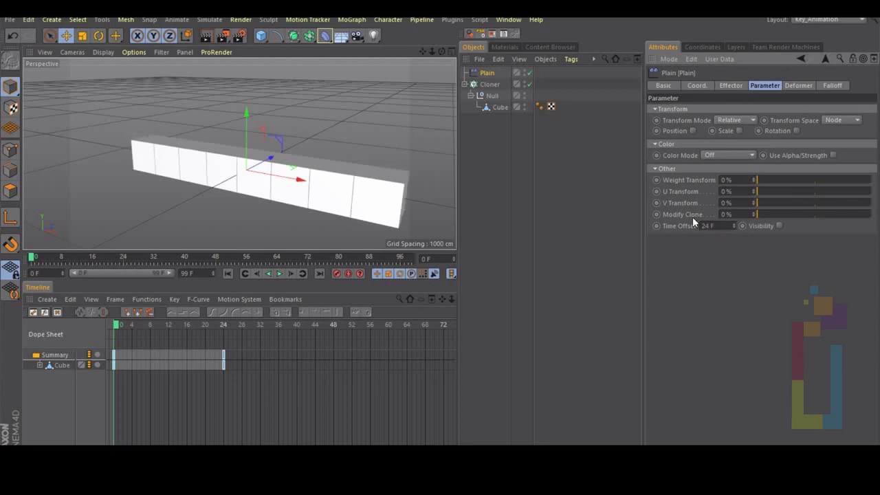
{"action": "left_click", "coordinate": [833, 86]}
{"action": "left_click", "coordinate": [691, 110]}
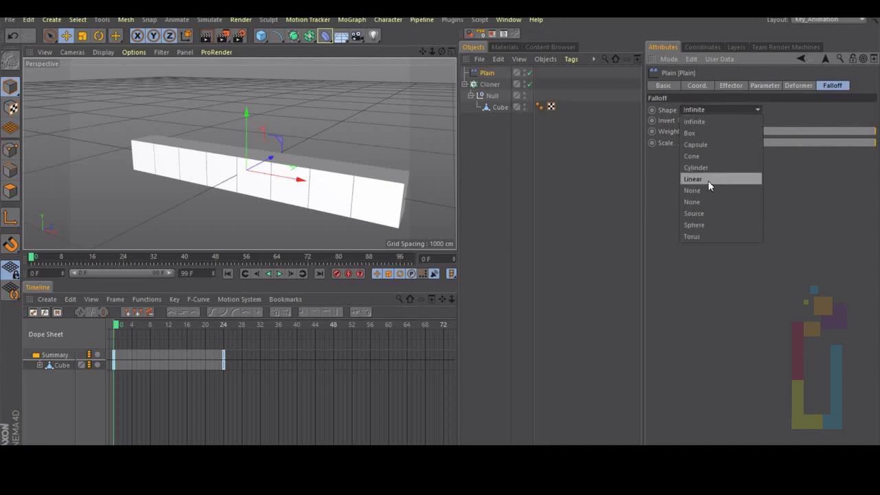
{"action": "left_click", "coordinate": [709, 180]}
{"action": "left_click", "coordinate": [710, 178]}
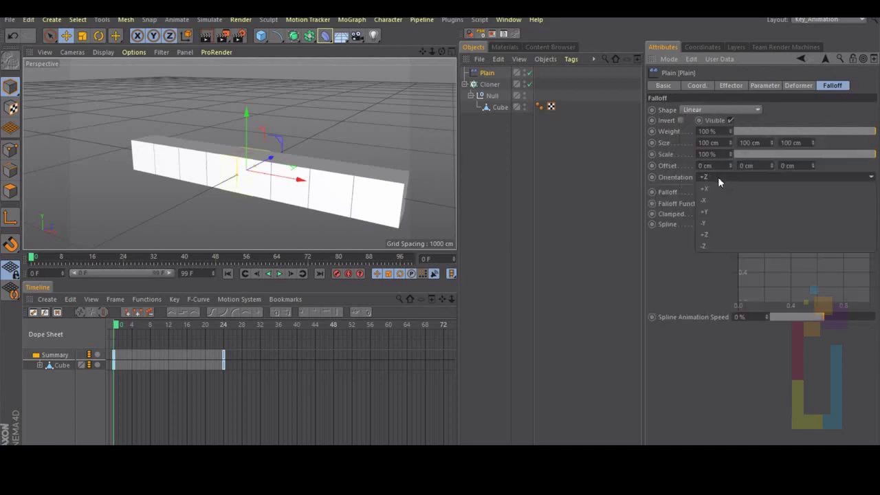
{"action": "left_click", "coordinate": [715, 185]}
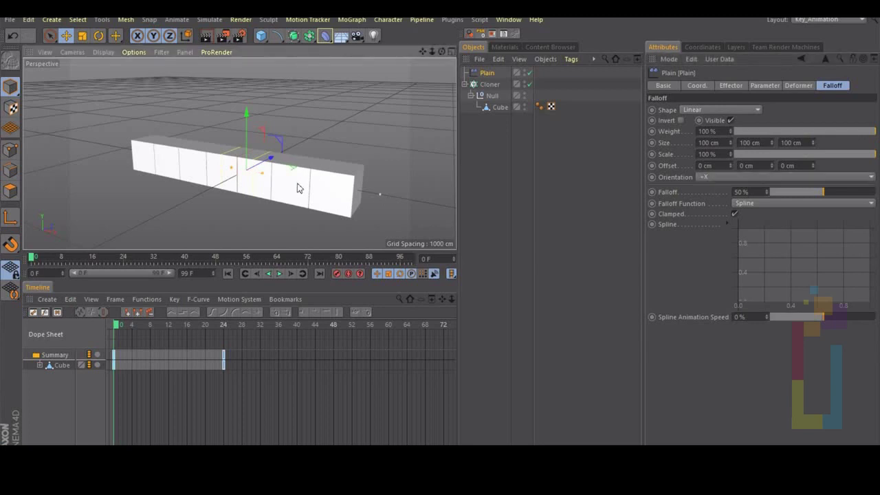
{"action": "left_click_drag", "start_coordinate": [297, 187], "coordinate": [154, 165]}
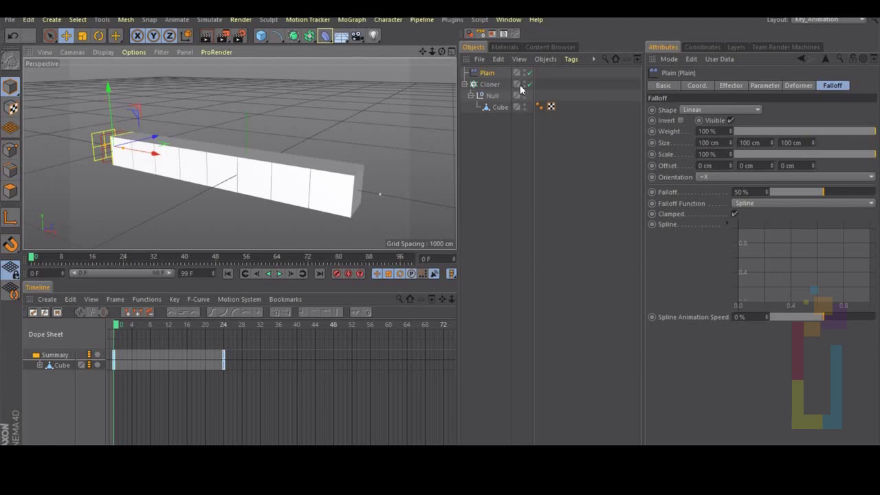
Add a second Plain effector to the Cloner
{"action": "left_click", "coordinate": [490, 85]}
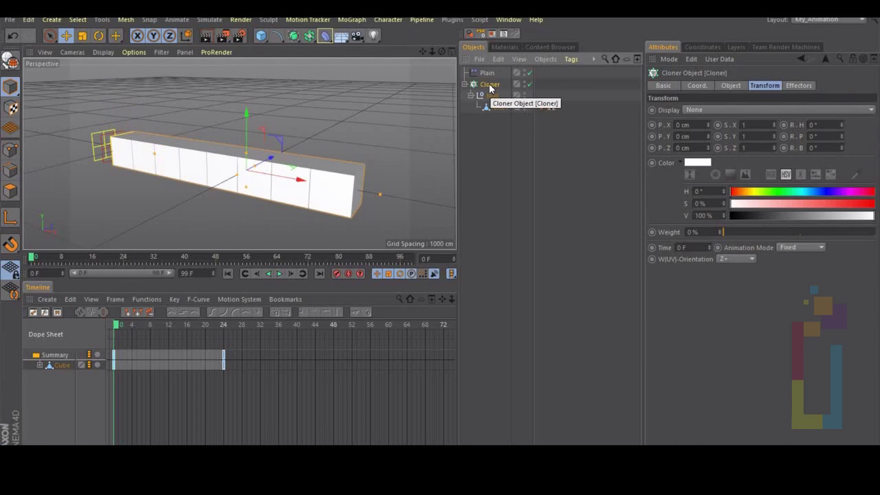
{"action": "left_click", "coordinate": [352, 19]}
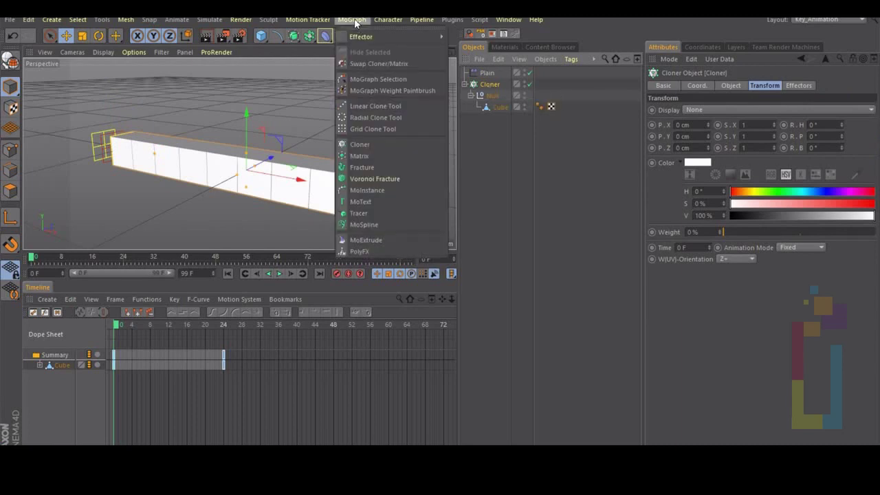
{"action": "mouse_move", "coordinate": [363, 38]}
{"action": "left_click", "coordinate": [468, 52]}
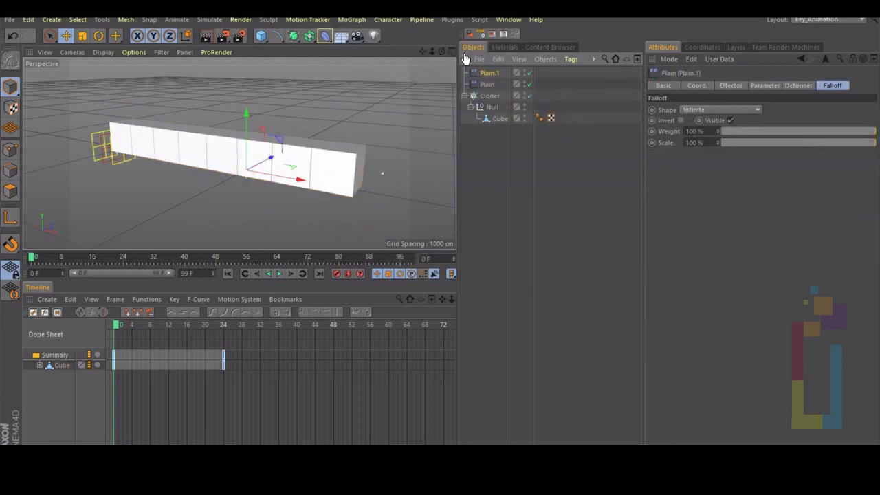
Rename the effectors 'Size' and 'Animation' and nest Size under Animation
{"action": "double_click", "coordinate": [493, 72]}
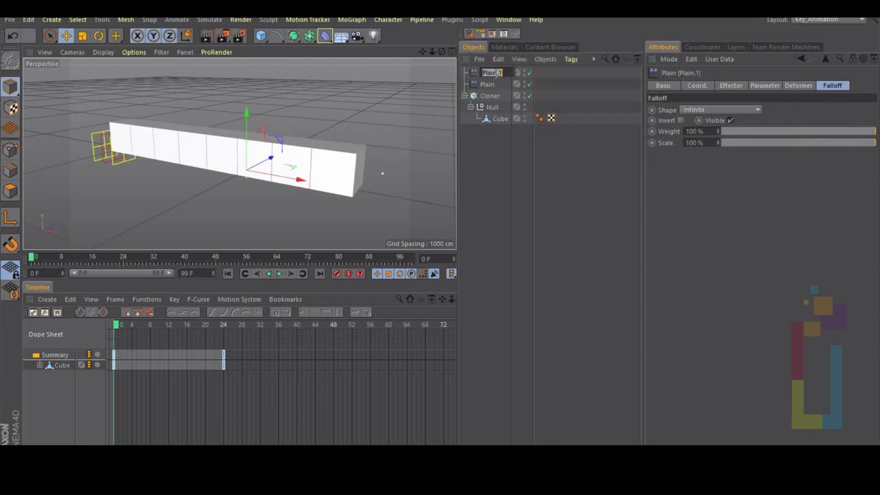
{"action": "type", "text": "Size"}
{"action": "key", "text": "Return"}
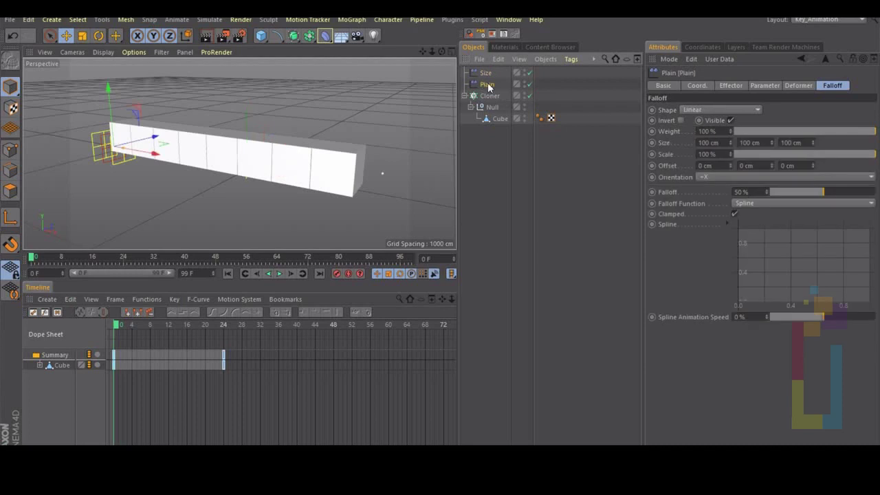
{"action": "double_click", "coordinate": [489, 83]}
{"action": "type", "text": "Animation"}
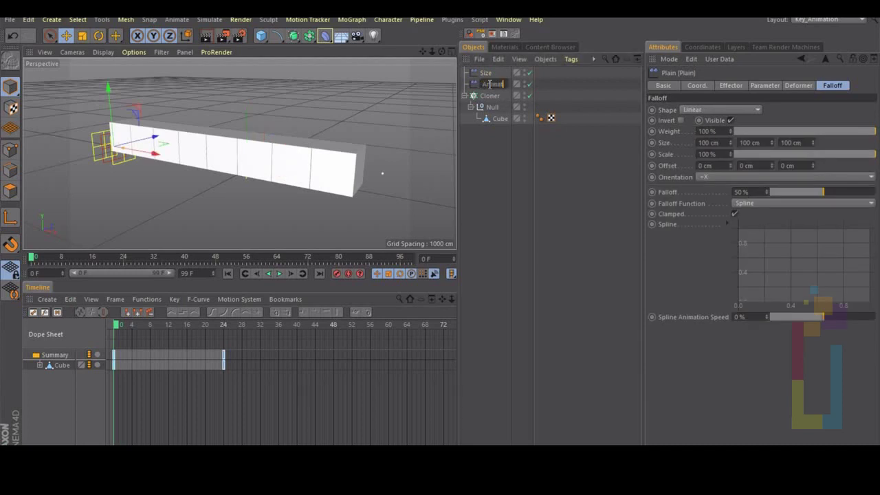
{"action": "key", "text": "Return"}
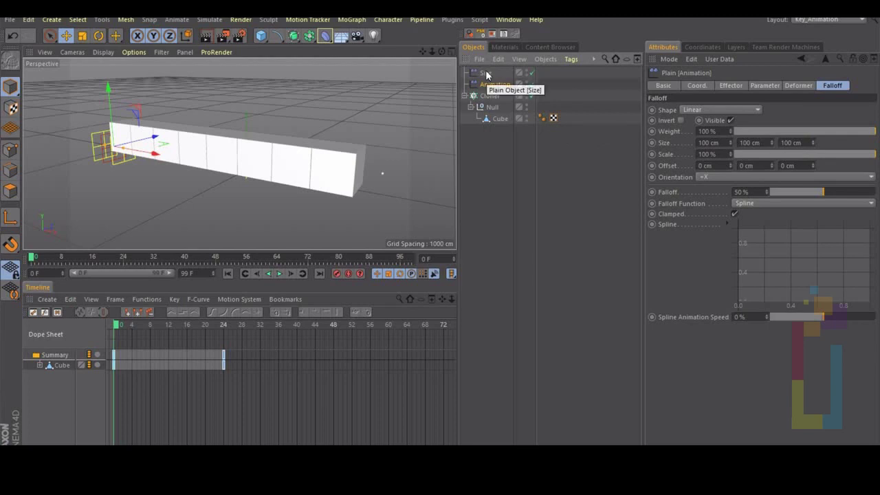
{"action": "left_click_drag", "start_coordinate": [487, 74], "coordinate": [494, 86]}
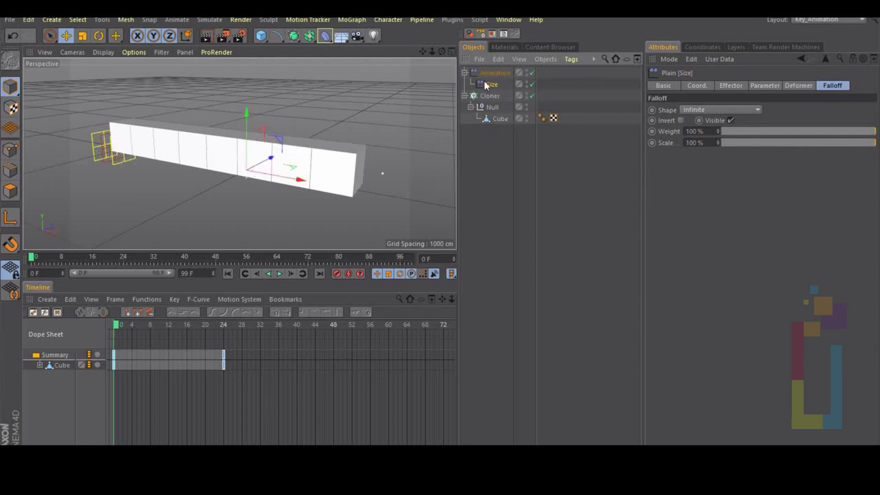
Reset the Size effector to its parent's origin and give it a Linear +X falloff
{"action": "left_click", "coordinate": [480, 36]}
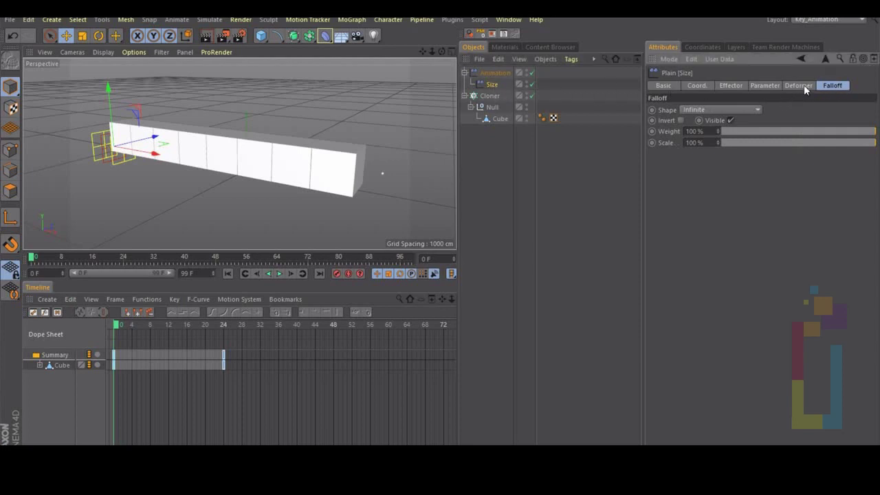
{"action": "left_click", "coordinate": [711, 110]}
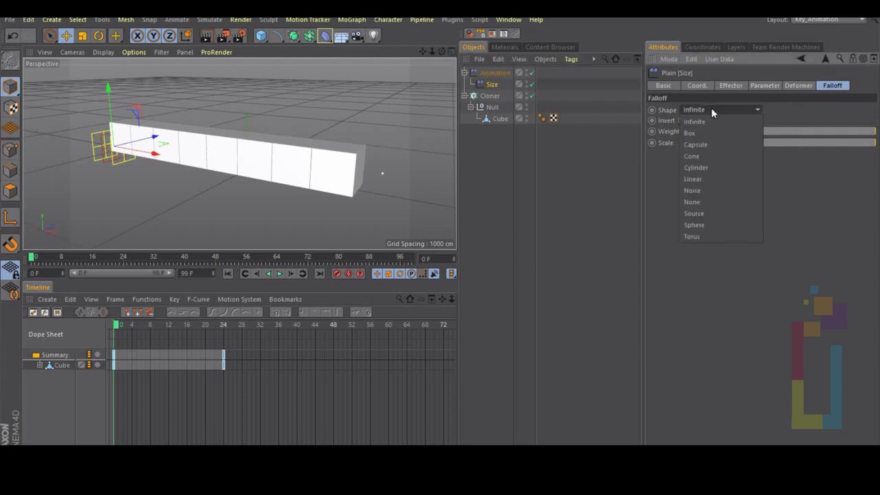
{"action": "left_click", "coordinate": [713, 180]}
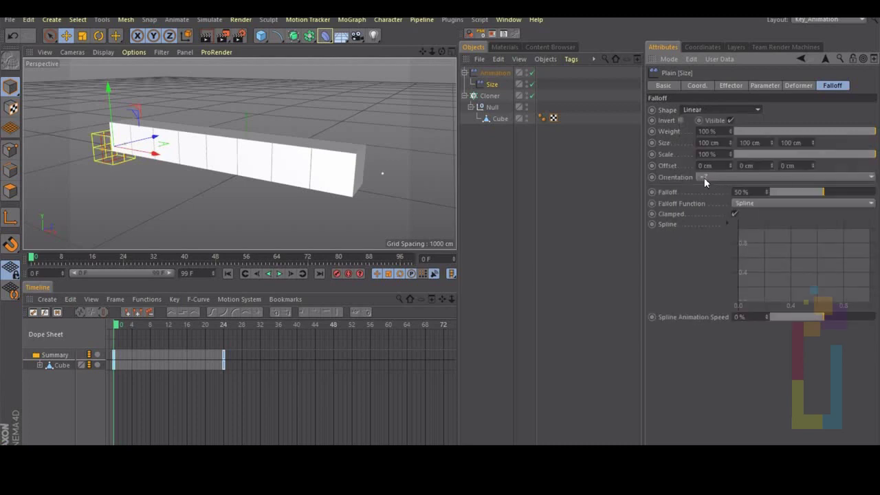
{"action": "left_click", "coordinate": [705, 177]}
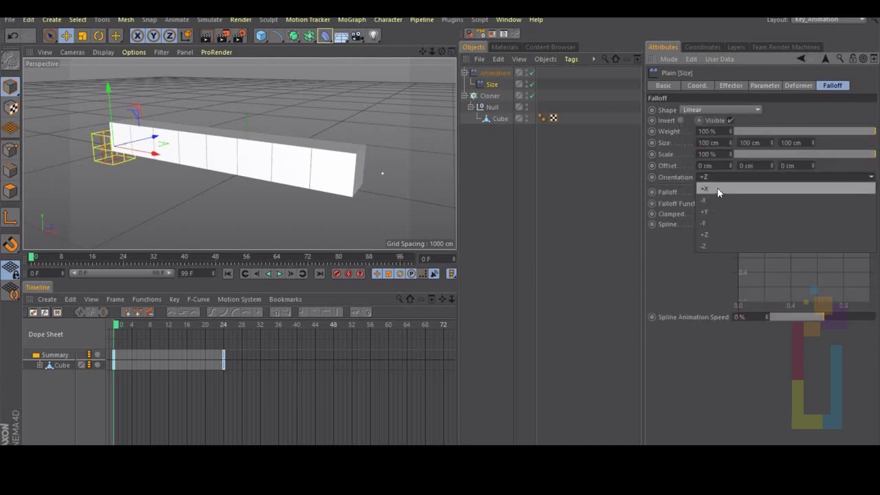
{"action": "left_click", "coordinate": [718, 187]}
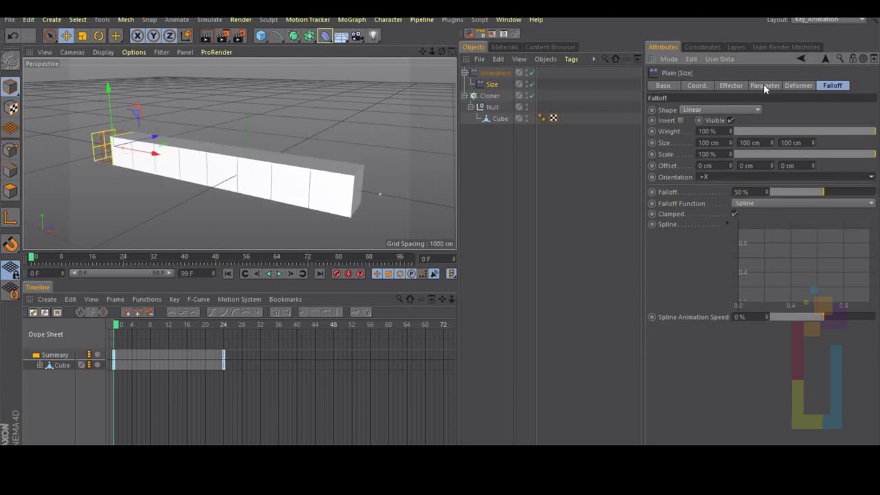
Make the Size effector apply a uniform scale of -0.999 instead of position
{"action": "left_click", "coordinate": [764, 86]}
{"action": "left_click", "coordinate": [694, 130]}
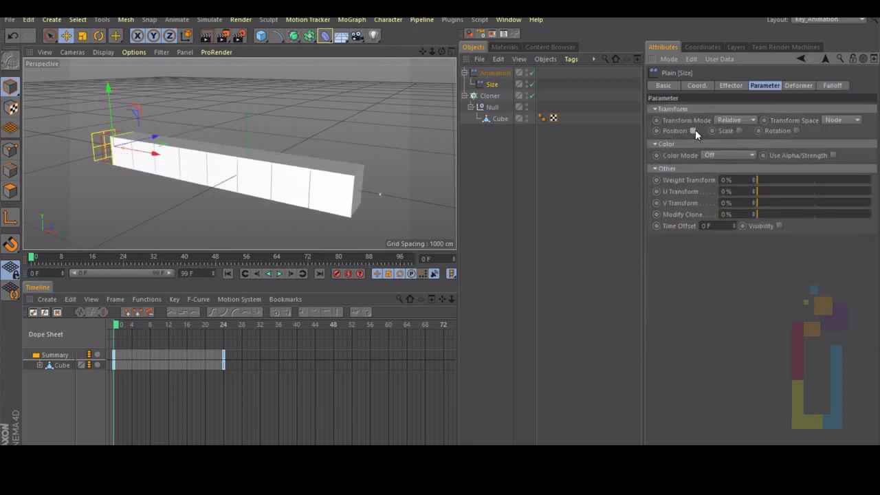
{"action": "left_click", "coordinate": [740, 130]}
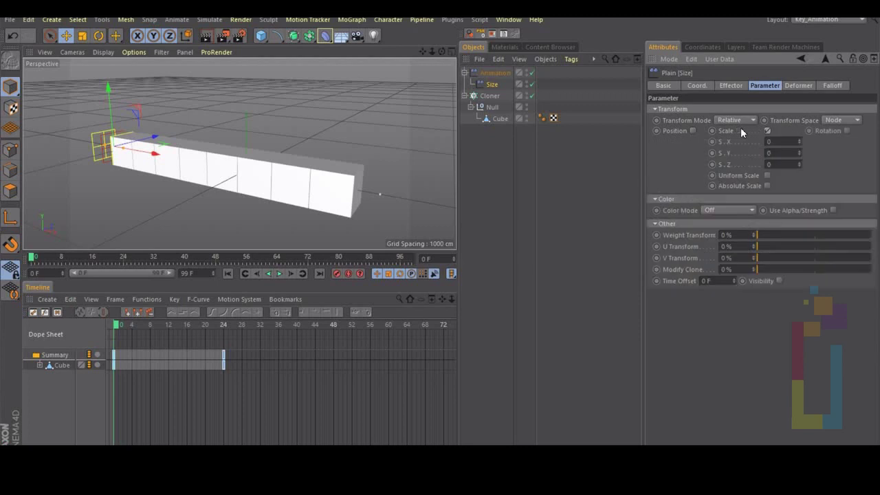
{"action": "left_click", "coordinate": [767, 176]}
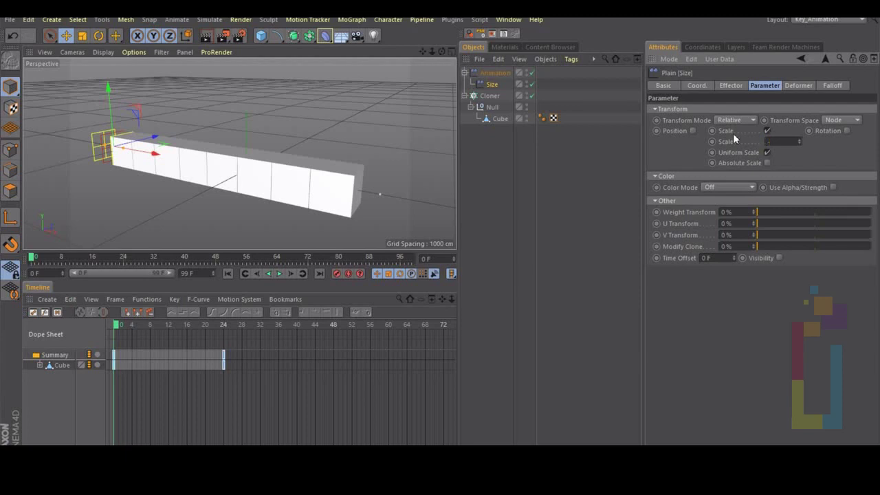
{"action": "type", "text": "0.999"}
{"action": "left_click", "coordinate": [835, 85]}
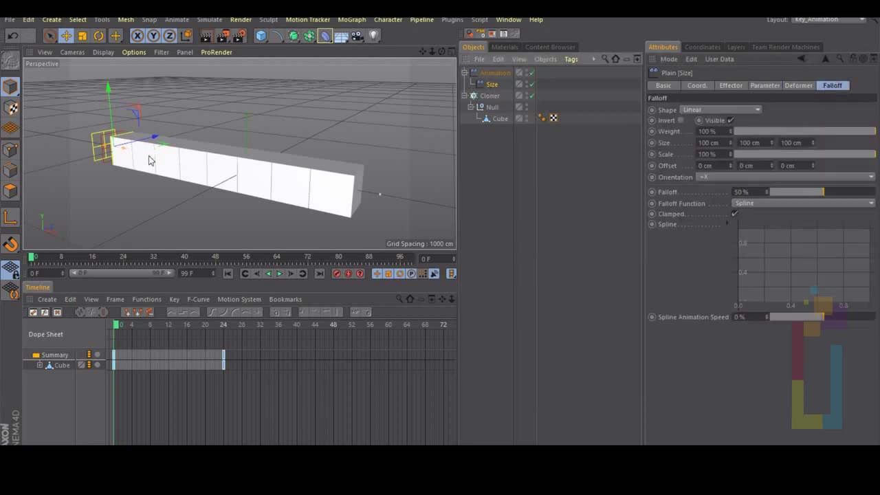
Move and invert the Size falloff, then shift the Animation falloff along the clones
{"action": "left_click_drag", "start_coordinate": [150, 160], "coordinate": [252, 213]}
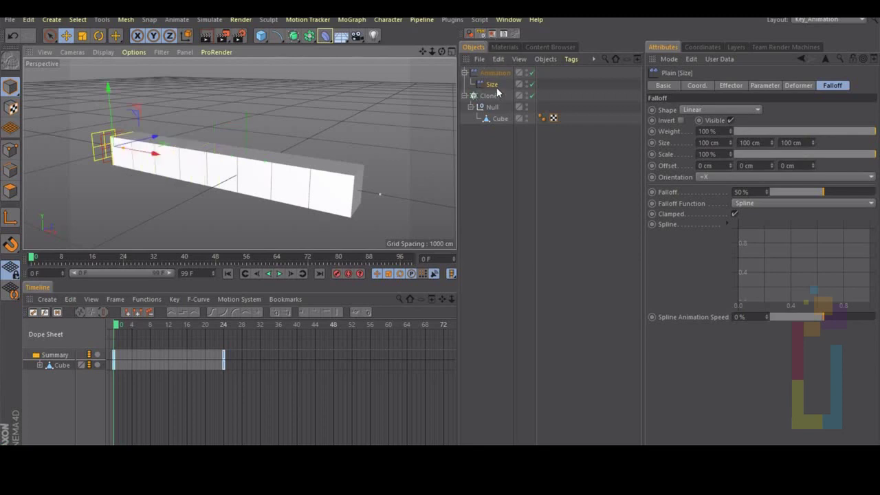
{"action": "left_click", "coordinate": [681, 120]}
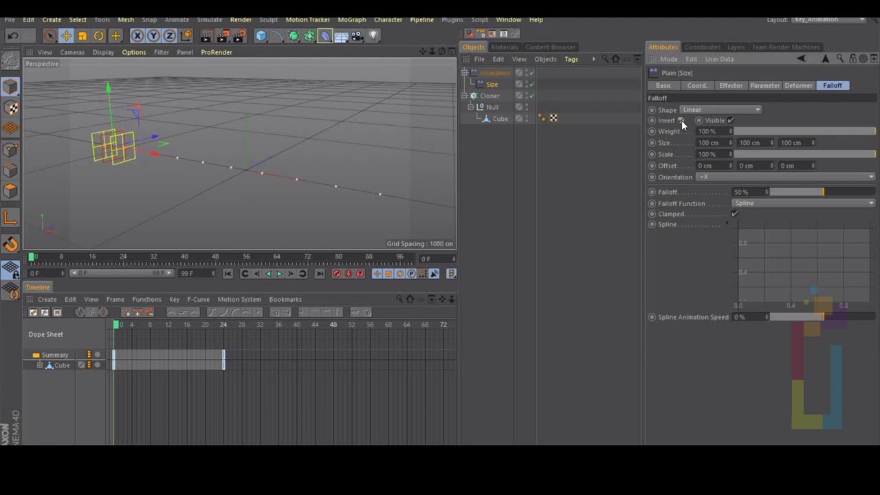
{"action": "left_click", "coordinate": [492, 76]}
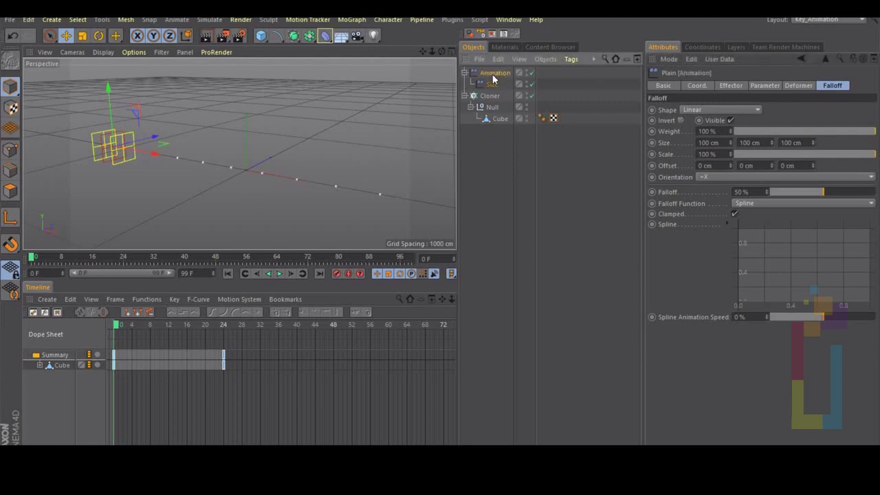
{"action": "left_click_drag", "start_coordinate": [159, 157], "coordinate": [184, 168]}
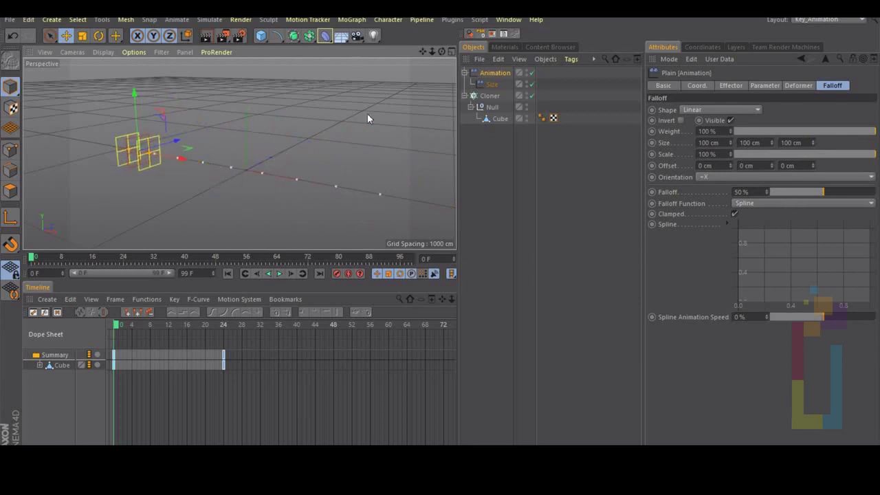
Reduce the Size falloff to 0% and slide the Animation falloff so the cubes grow back
{"action": "left_click", "coordinate": [491, 84]}
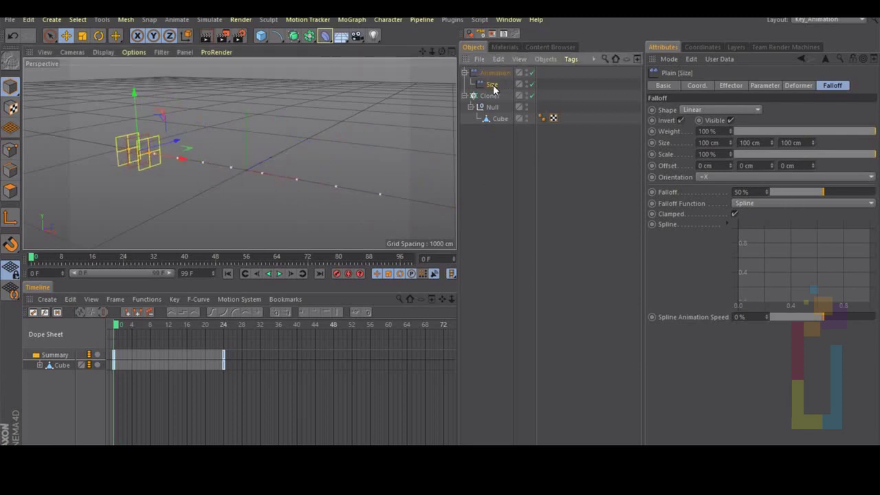
{"action": "left_click_drag", "start_coordinate": [800, 196], "coordinate": [713, 178]}
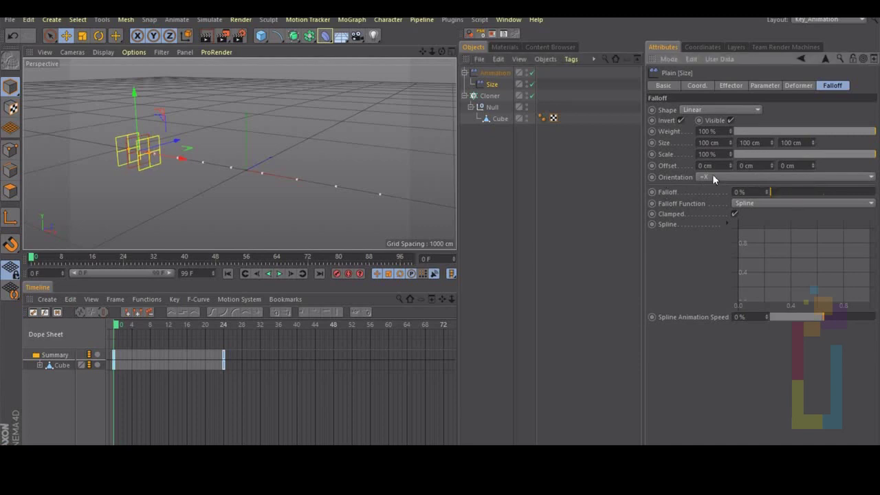
{"action": "left_click", "coordinate": [497, 72]}
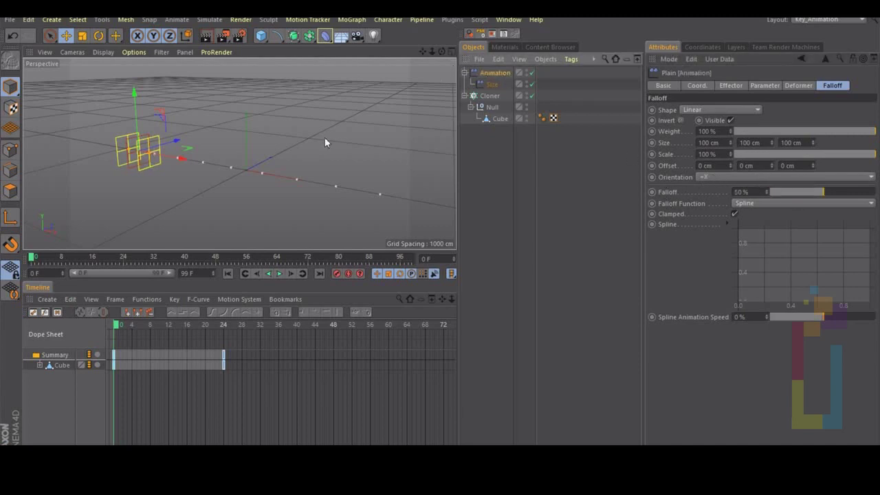
{"action": "mouse_move", "coordinate": [182, 161]}
{"action": "left_mouse_down"}
{"action": "mouse_move", "coordinate": [409, 236]}
{"action": "mouse_move", "coordinate": [428, 233]}
{"action": "mouse_move", "coordinate": [277, 190]}
{"action": "mouse_move", "coordinate": [284, 186]}
{"action": "left_mouse_up"}
{"action": "scroll", "coordinate": [284, 186], "scroll_direction": "down", "scroll_amount": 5}
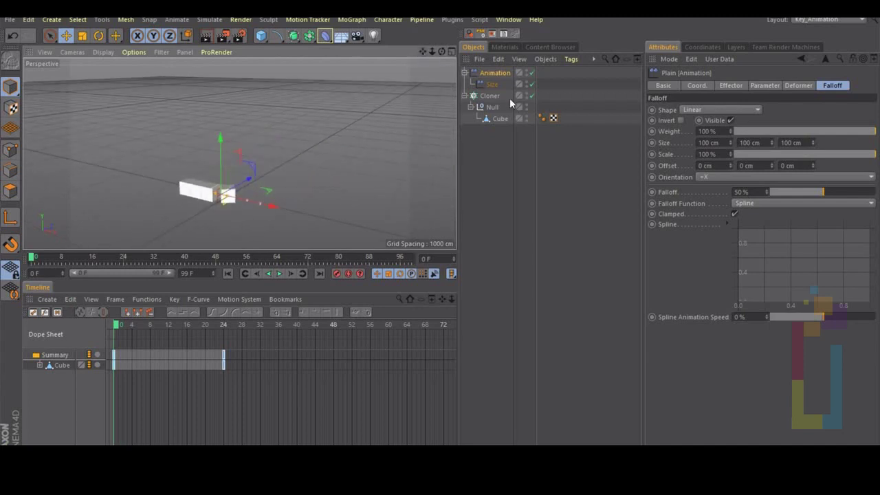
Raise the cloner's second Count to 6 and its Y size to about 1067 cm, then nudge the Animation falloff
{"action": "left_click", "coordinate": [489, 96]}
{"action": "left_click", "coordinate": [735, 86]}
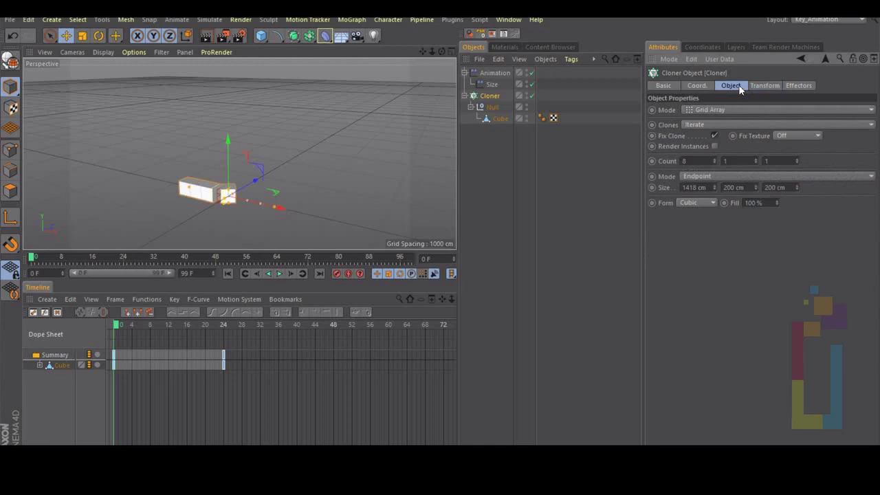
{"action": "left_click", "coordinate": [757, 159]}
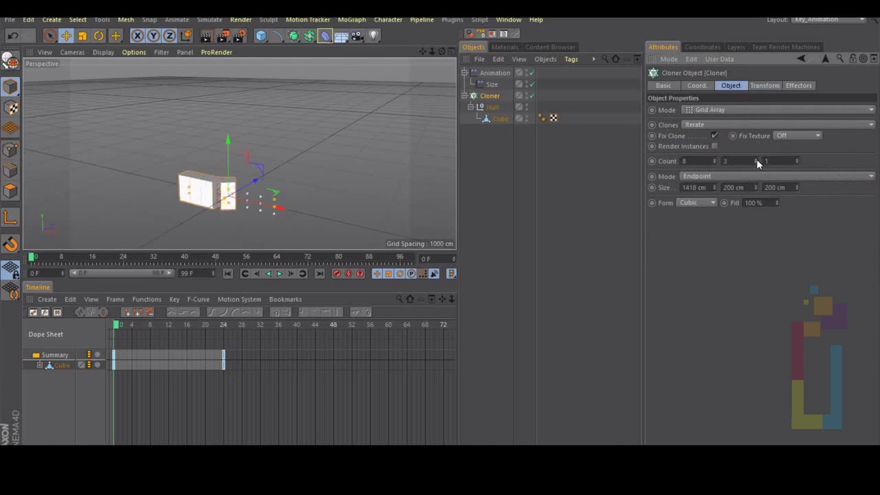
{"action": "left_click", "coordinate": [757, 159]}
{"action": "left_click", "coordinate": [757, 160]}
{"action": "mouse_move", "coordinate": [757, 188]}
{"action": "left_mouse_down"}
{"action": "mouse_move", "coordinate": [757, 165]}
{"action": "mouse_move", "coordinate": [669, 184]}
{"action": "left_mouse_up"}
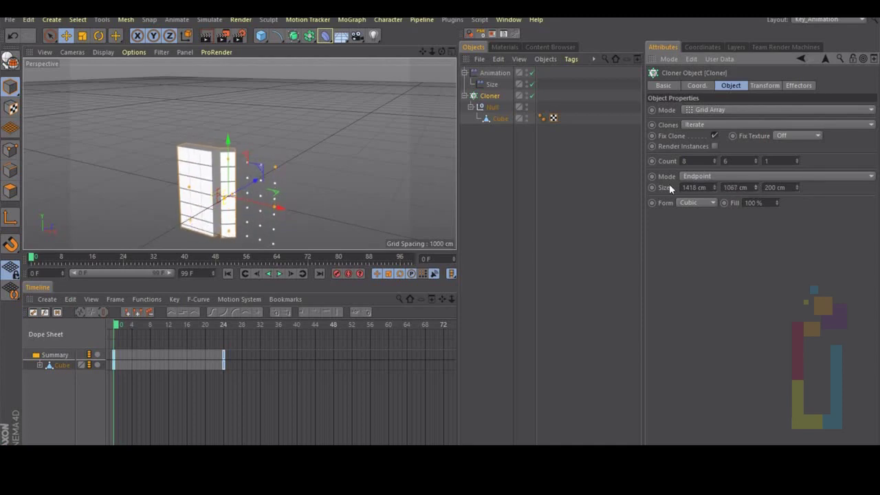
{"action": "left_click", "coordinate": [490, 74]}
{"action": "mouse_move", "coordinate": [273, 208]}
{"action": "left_mouse_down"}
{"action": "mouse_move", "coordinate": [232, 197]}
{"action": "mouse_move", "coordinate": [276, 203]}
{"action": "left_mouse_up"}
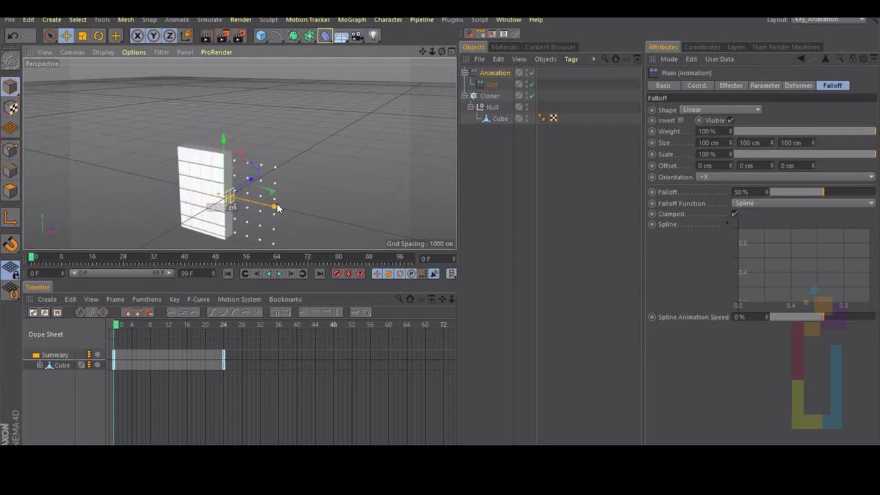
Add a Random effector to the cloner with Position off and weight transform about 21%
{"action": "left_click", "coordinate": [488, 96]}
{"action": "left_click", "coordinate": [353, 19]}
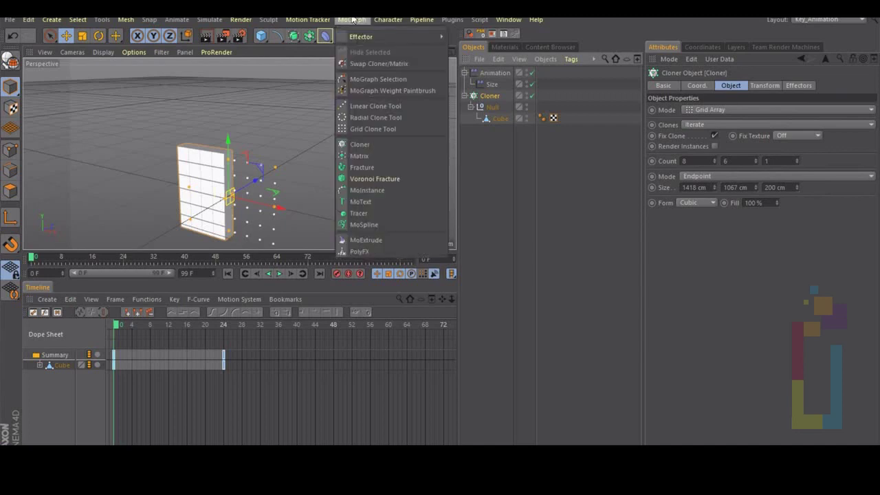
{"action": "mouse_move", "coordinate": [385, 36]}
{"action": "left_click", "coordinate": [473, 134]}
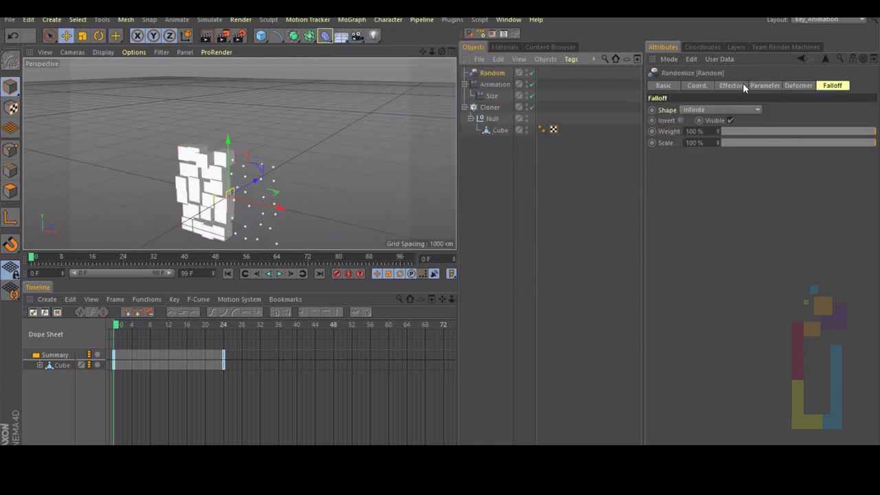
{"action": "left_click", "coordinate": [754, 86]}
{"action": "left_click", "coordinate": [693, 131]}
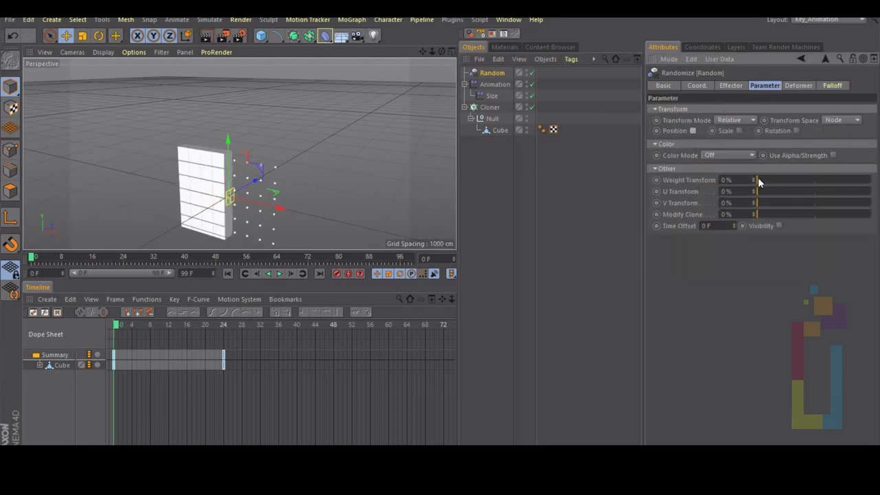
{"action": "left_click_drag", "start_coordinate": [759, 180], "coordinate": [780, 181]}
Move Random to the top of the cloner's Effectors list, ahead of Animation and Size
{"action": "left_click", "coordinate": [489, 108]}
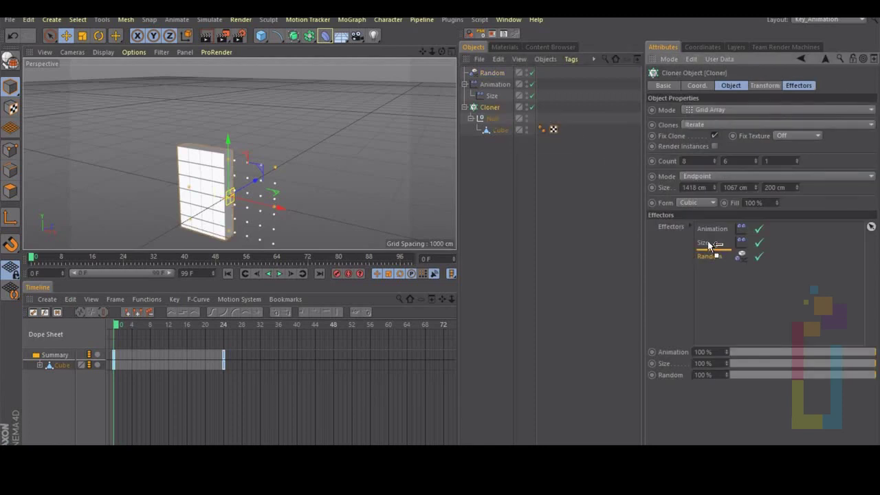
{"action": "left_click_drag", "start_coordinate": [707, 256], "coordinate": [710, 229]}
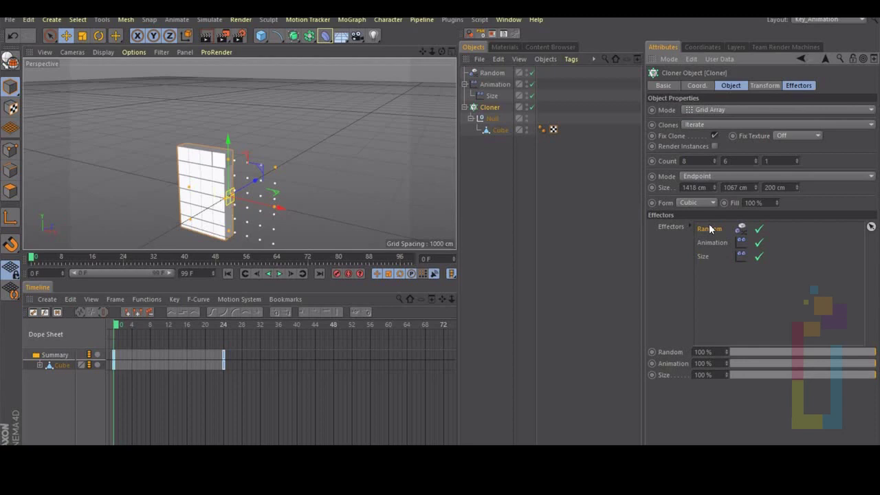
{"action": "left_click", "coordinate": [486, 87]}
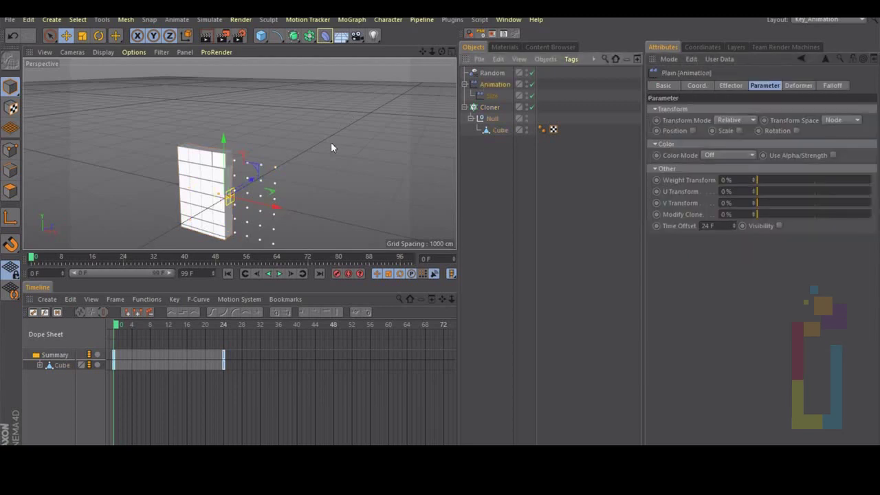